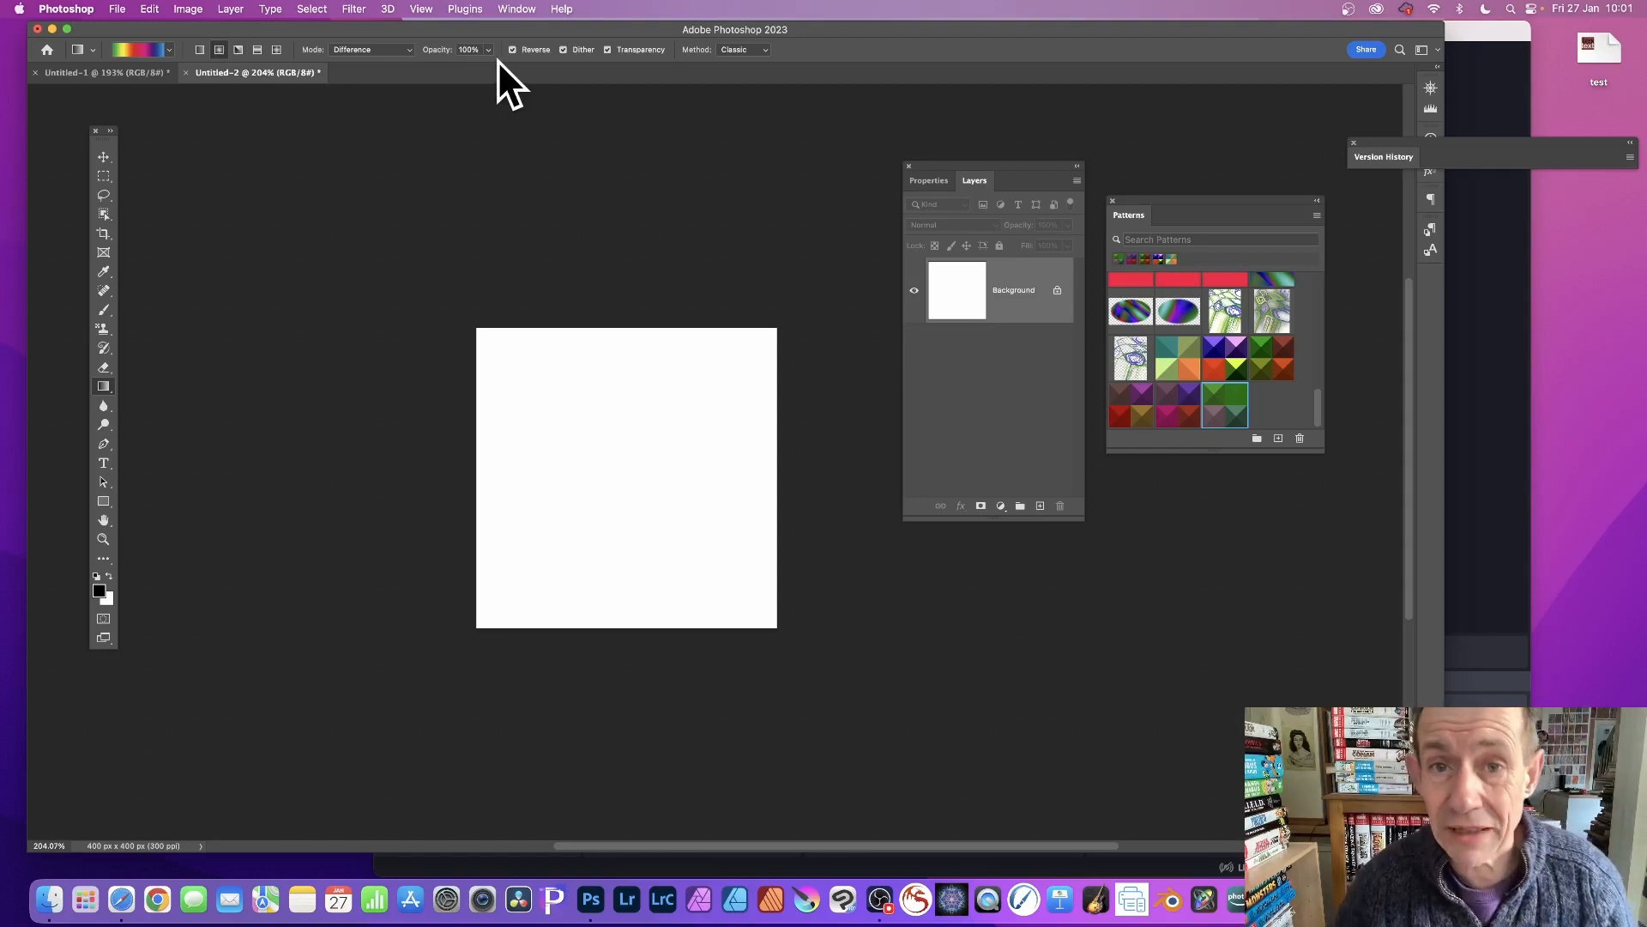
Draw two overlapping gradients across the white square canvas using Difference mode.
mouse_move(606, 357)
mouse_down()
mouse_move(747, 426)
mouse_move(503, 570)
mouse_up()
drag(684, 577, 552, 404)
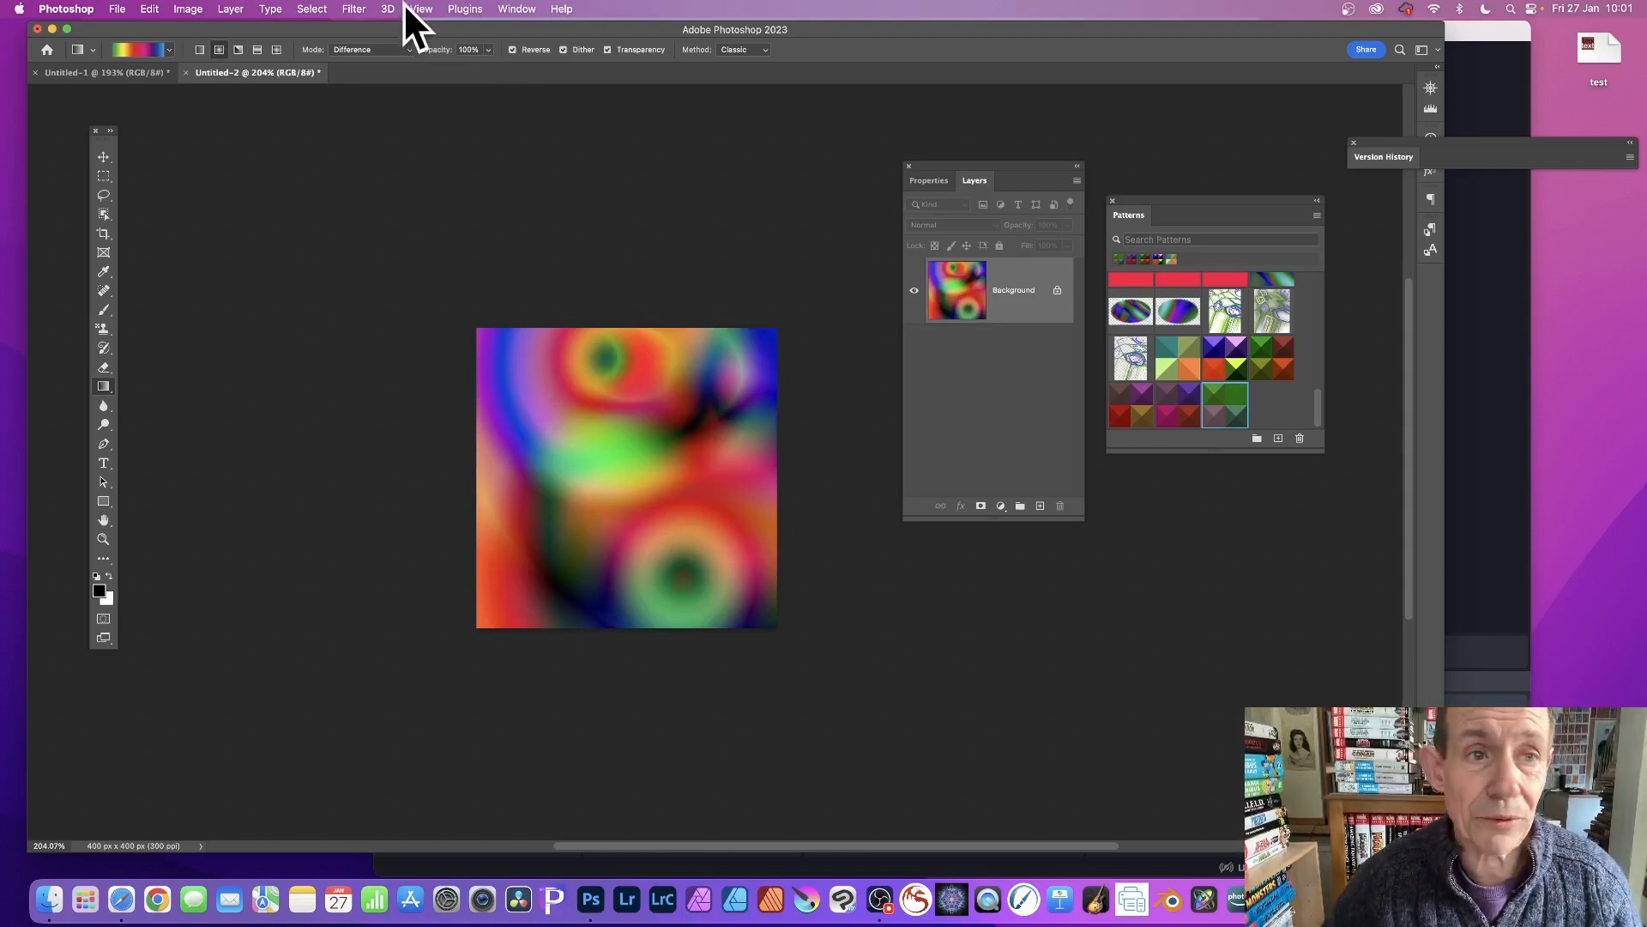
Apply the Stylize Extrude filter with Pyramids type and 200-pixel size to the gradient image.
click(354, 9)
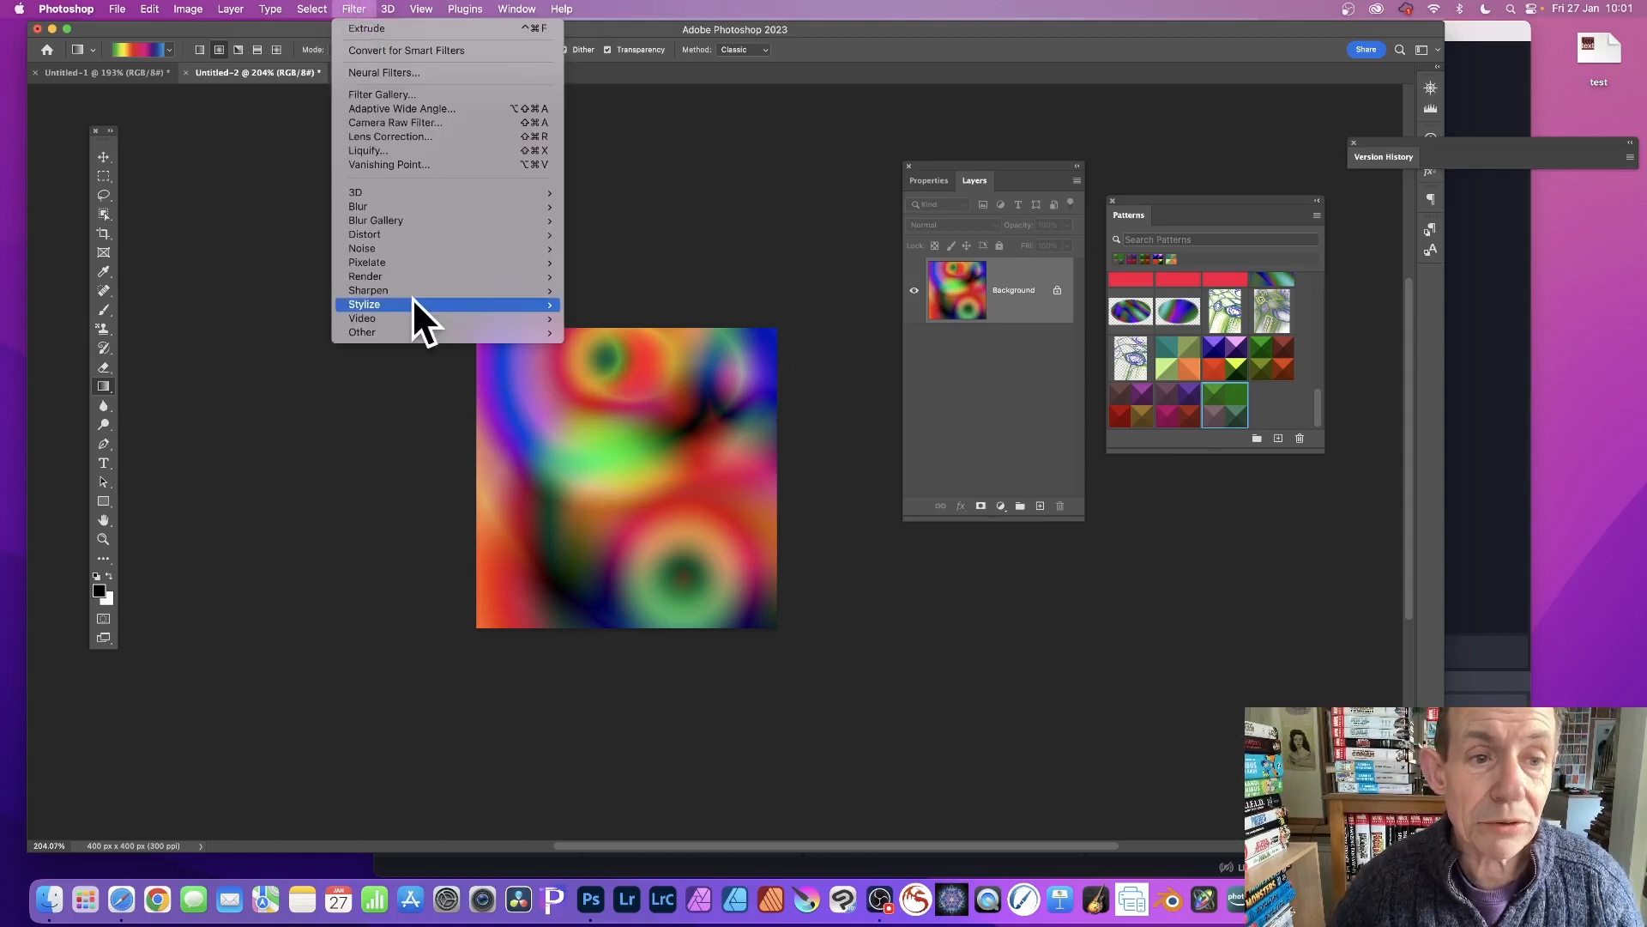
mouse_move(411, 304)
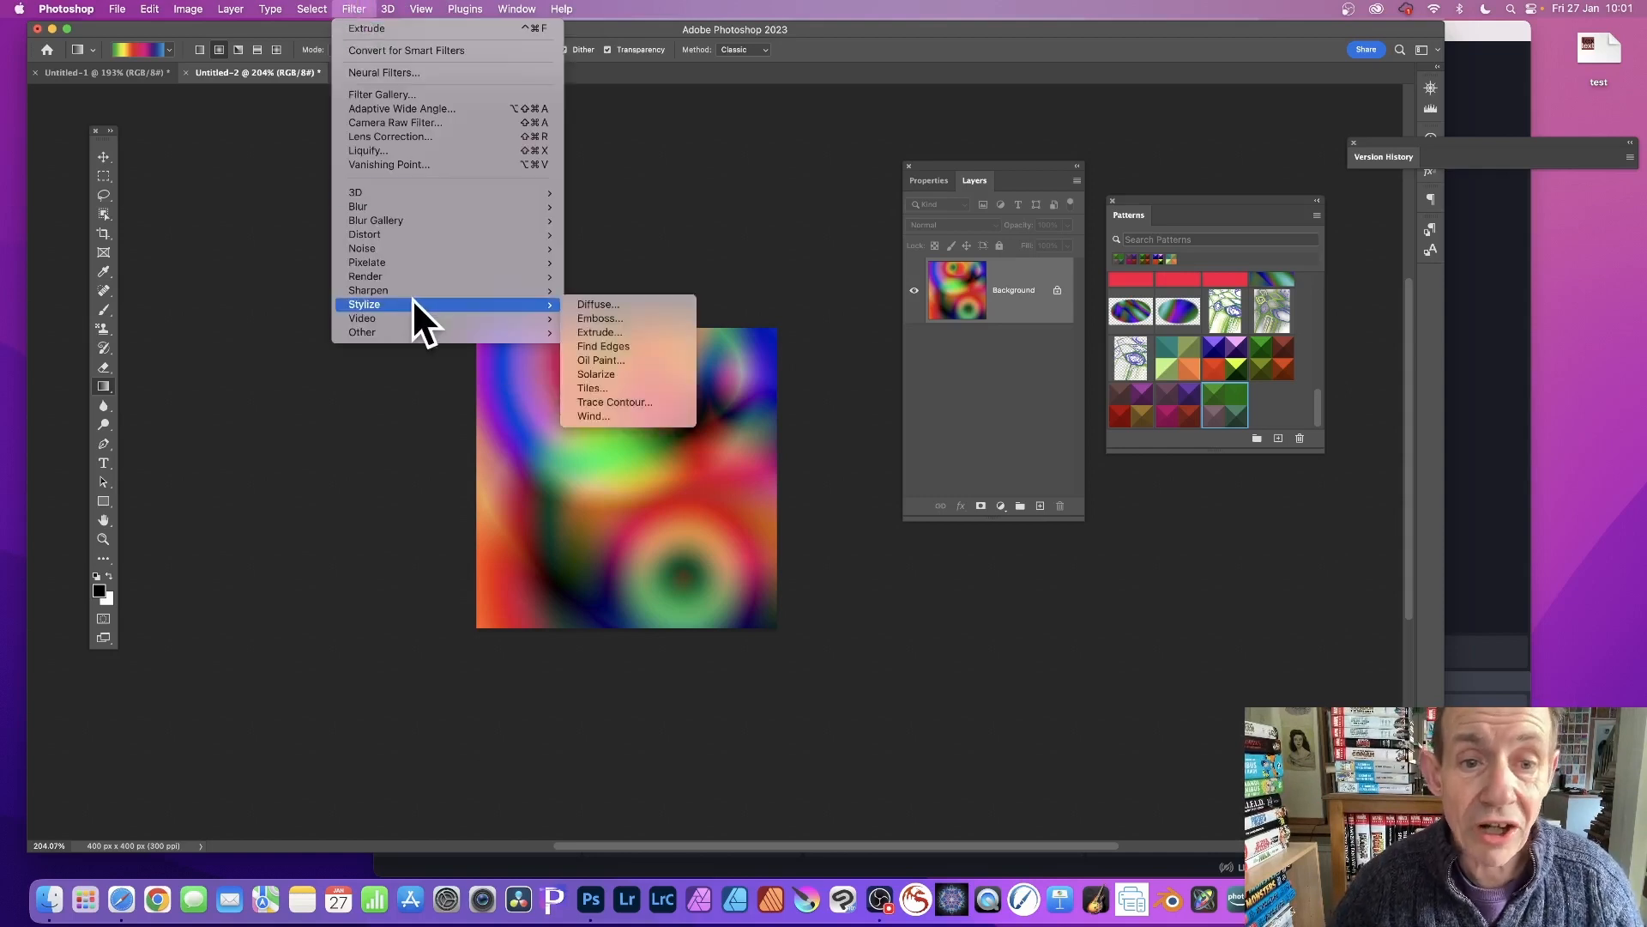
click(620, 331)
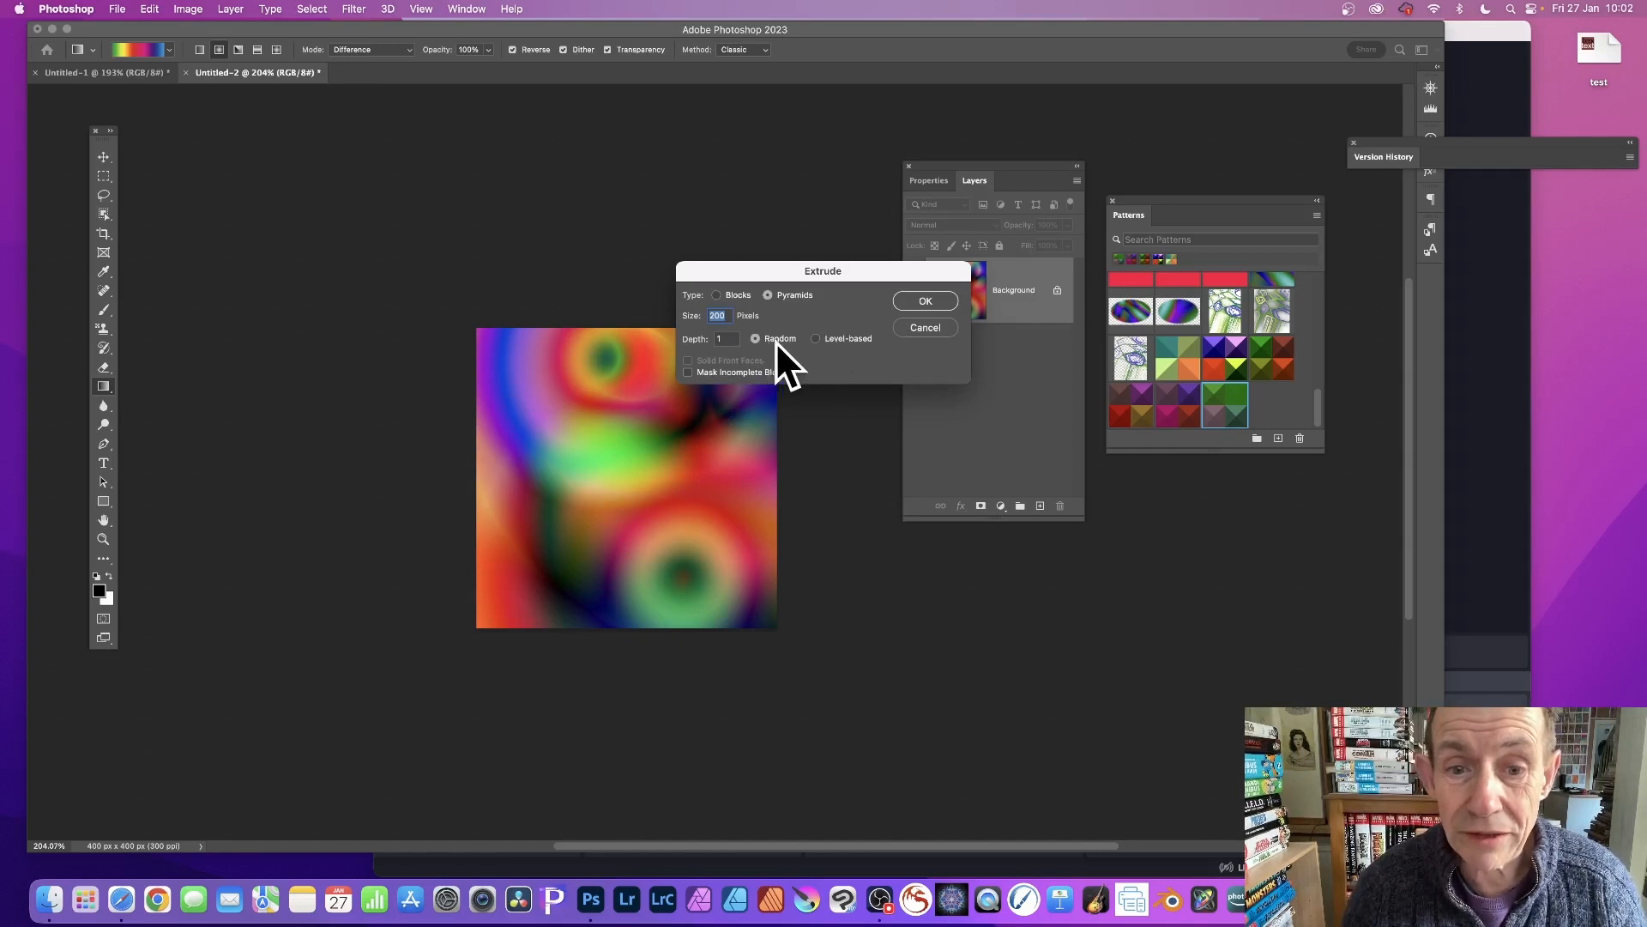
click(929, 296)
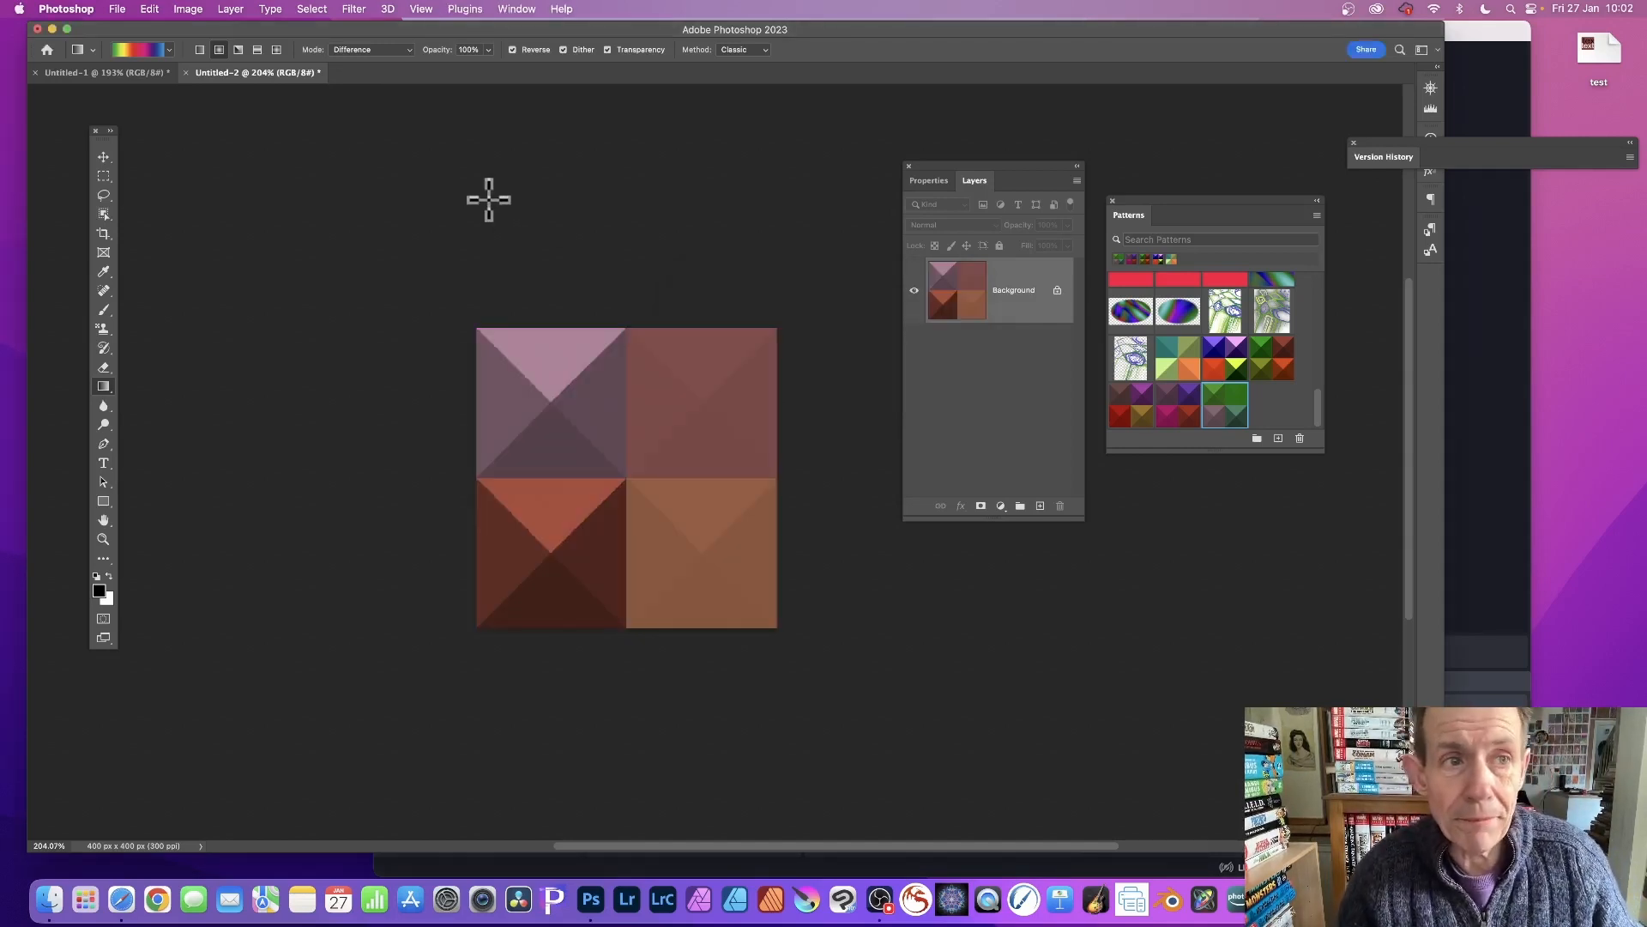
Apply a Vibrance adjustment with vibrance +17 and raised saturation, then switch back to the Gradient tool.
click(191, 8)
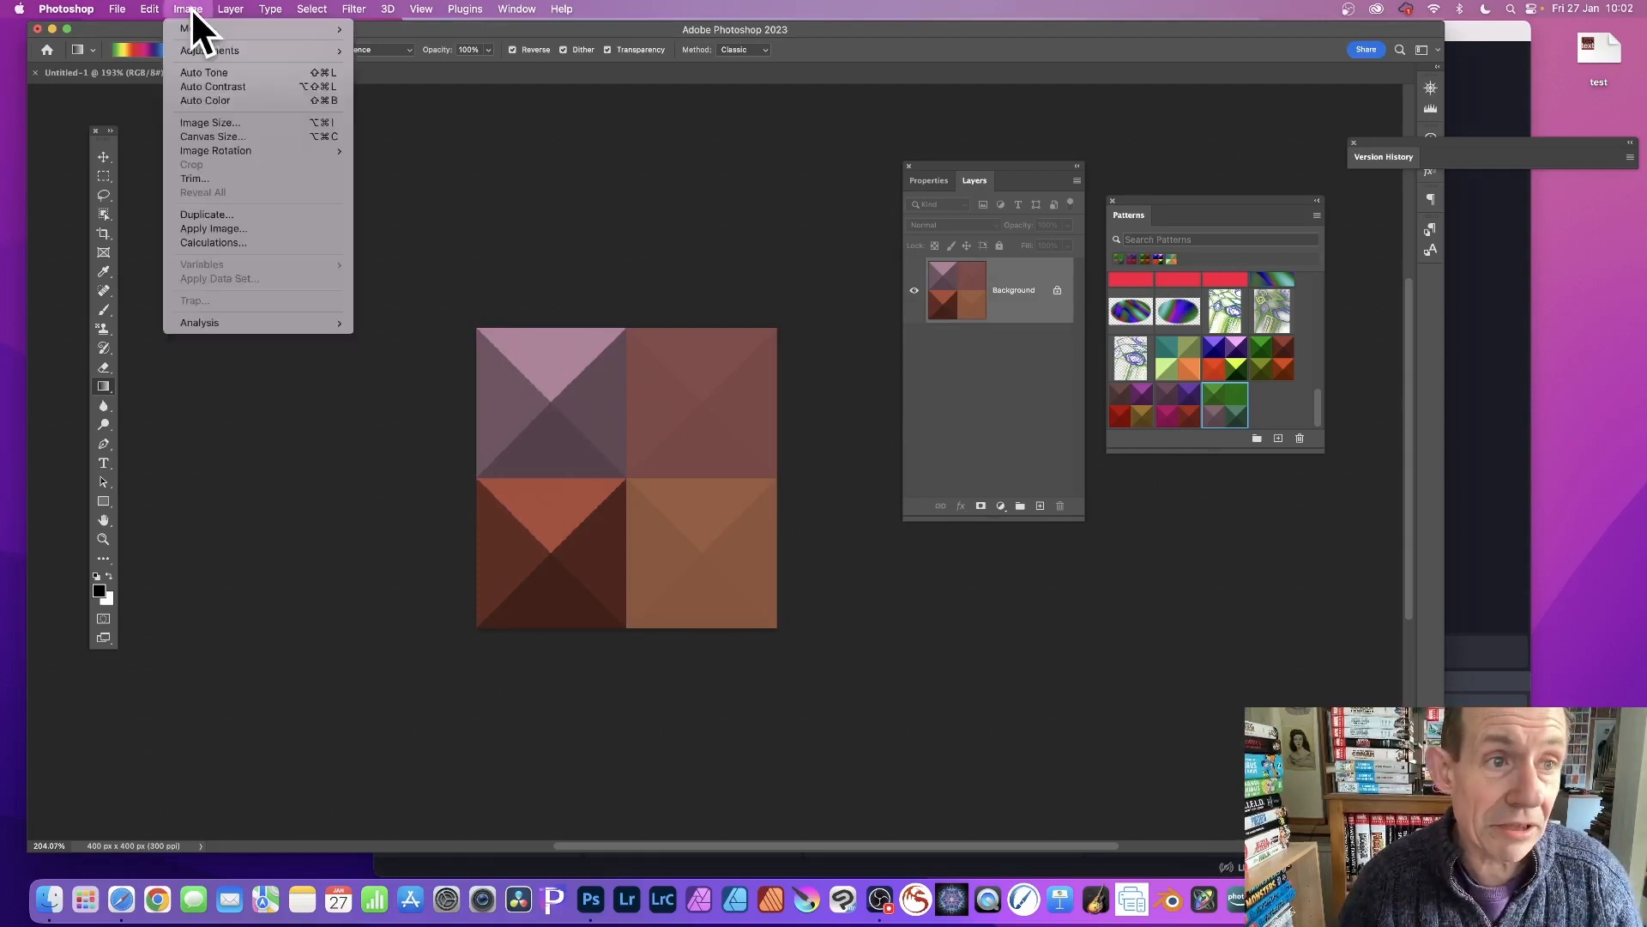
mouse_move(194, 50)
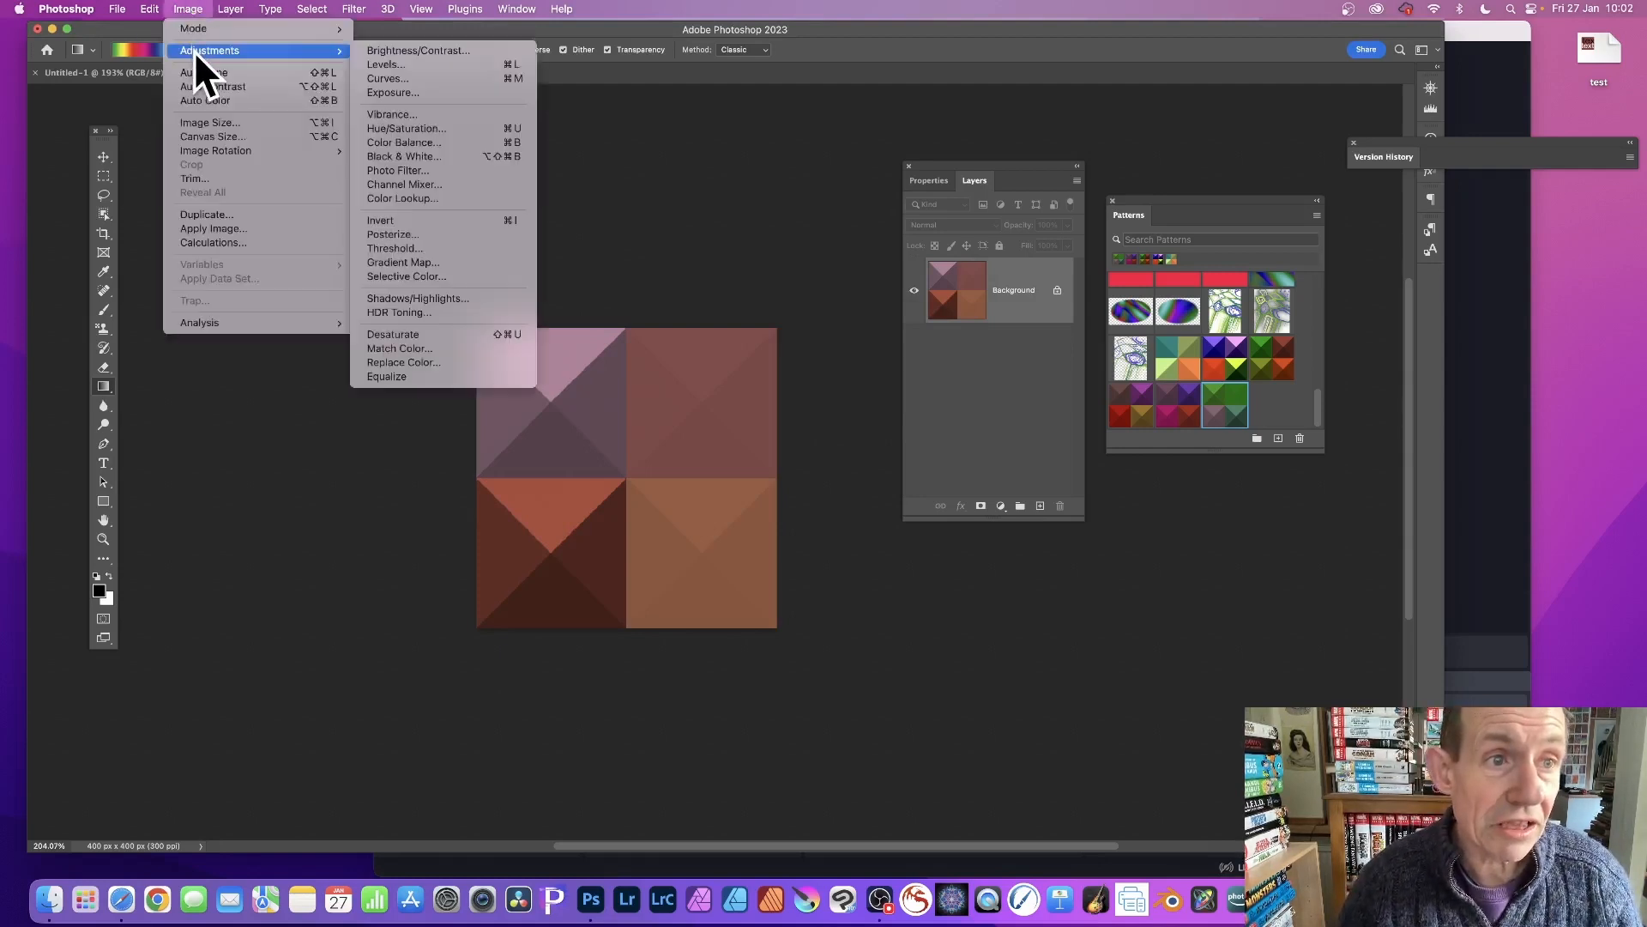
click(405, 112)
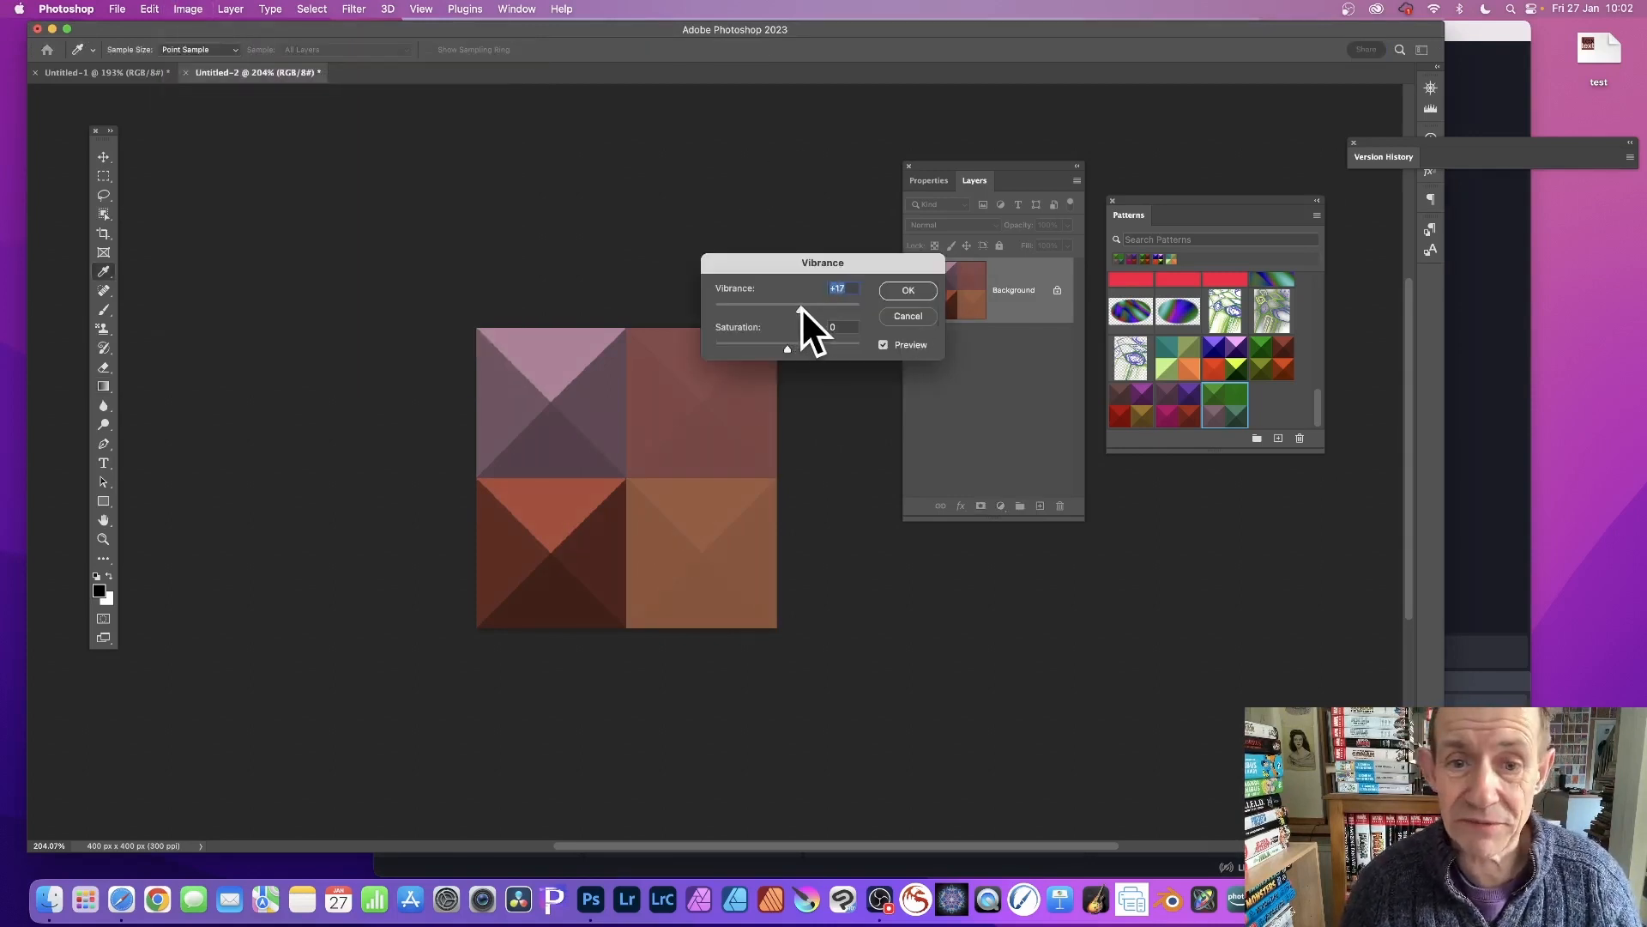
drag(794, 346, 812, 345)
click(905, 291)
key(g)
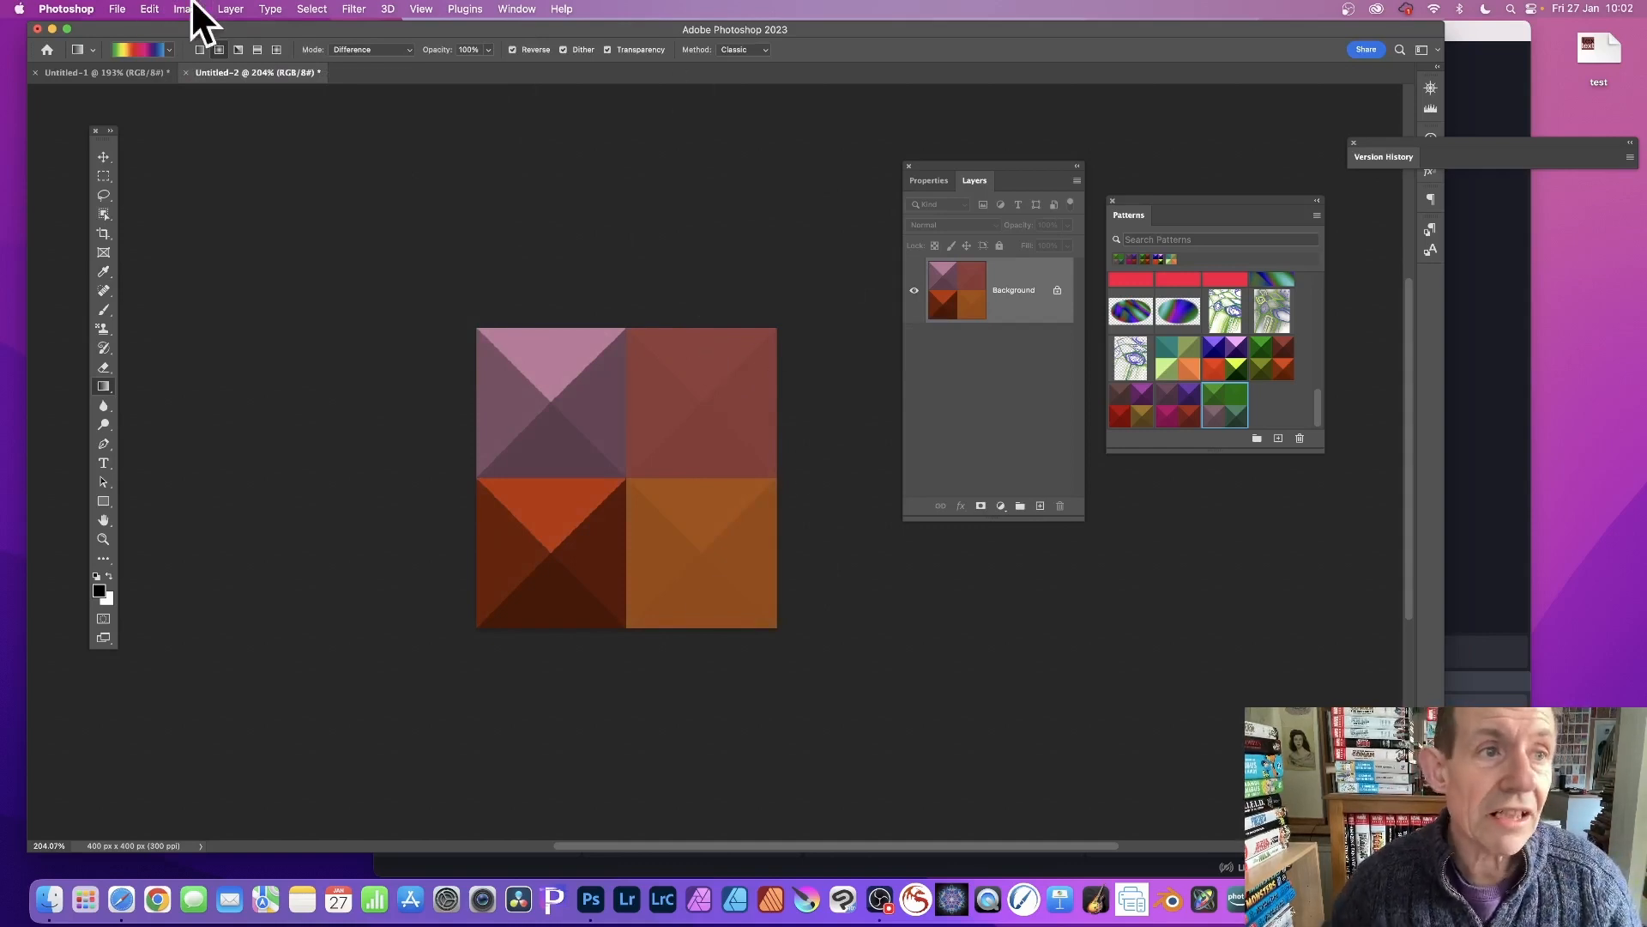
Define the pyramid image as a new pattern.
click(150, 8)
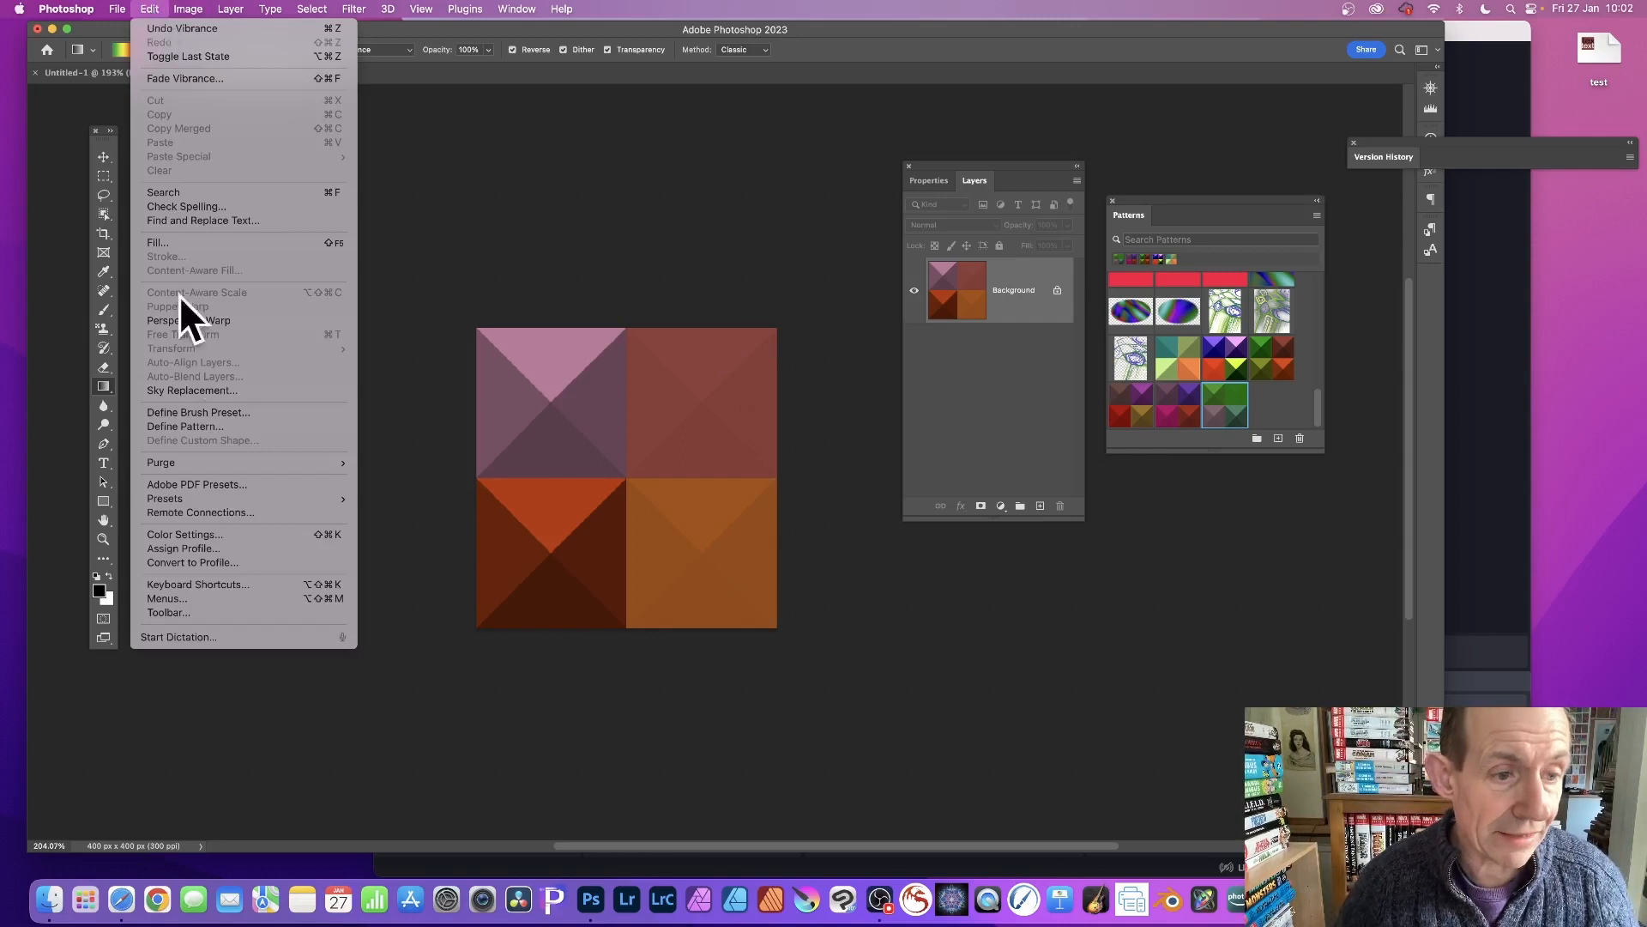
click(194, 427)
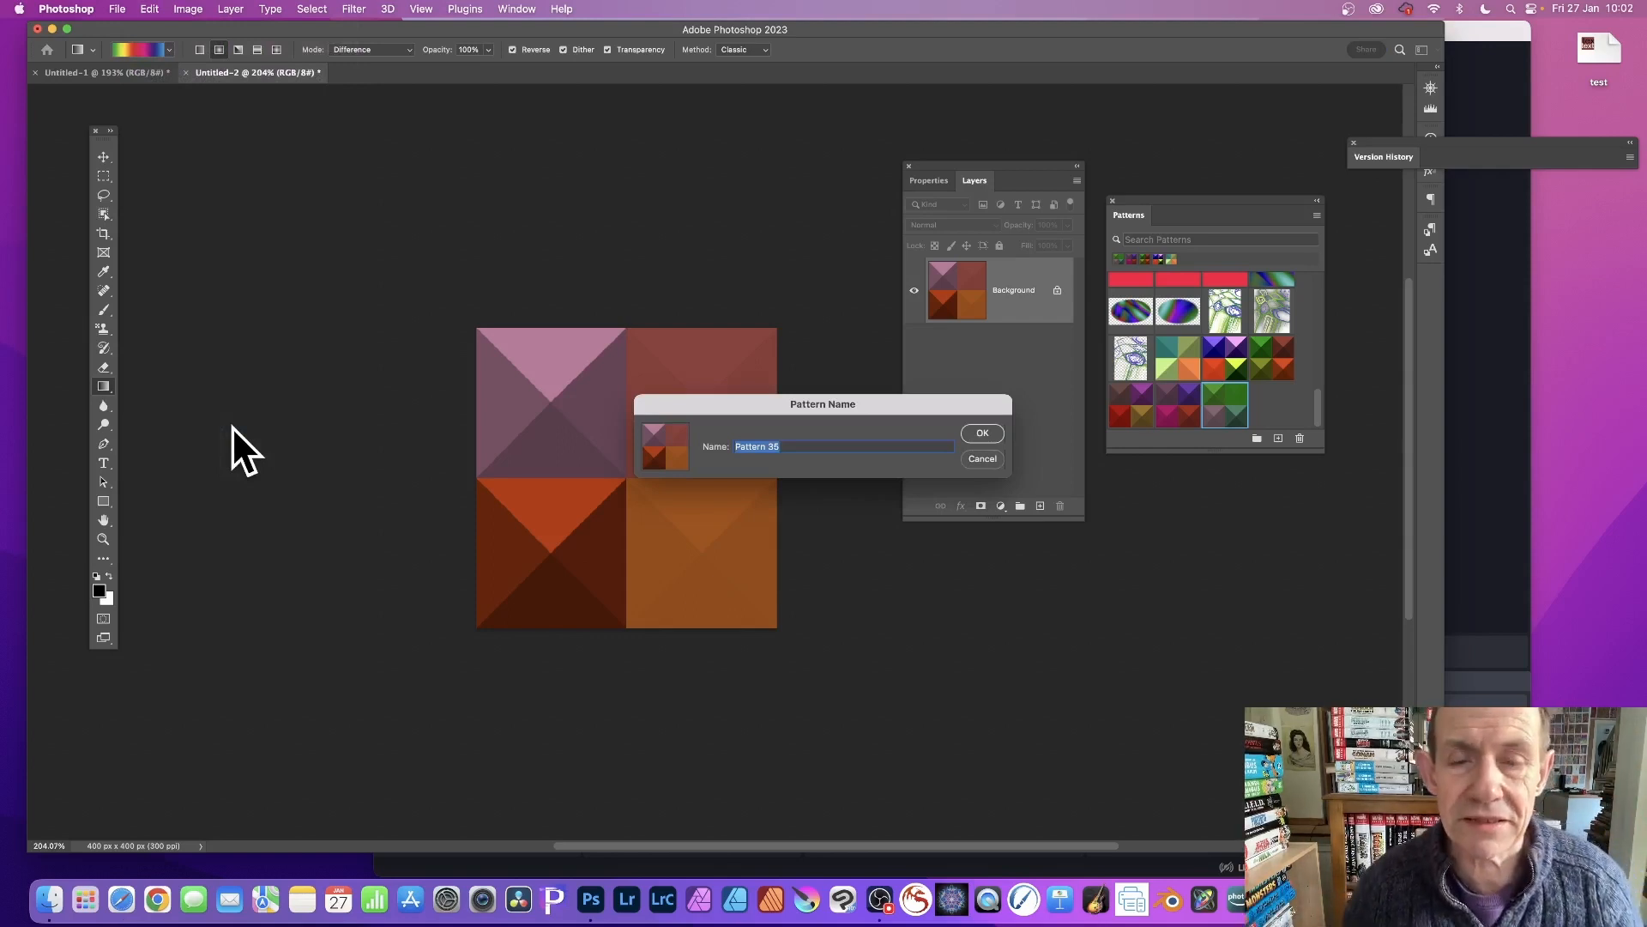
click(988, 432)
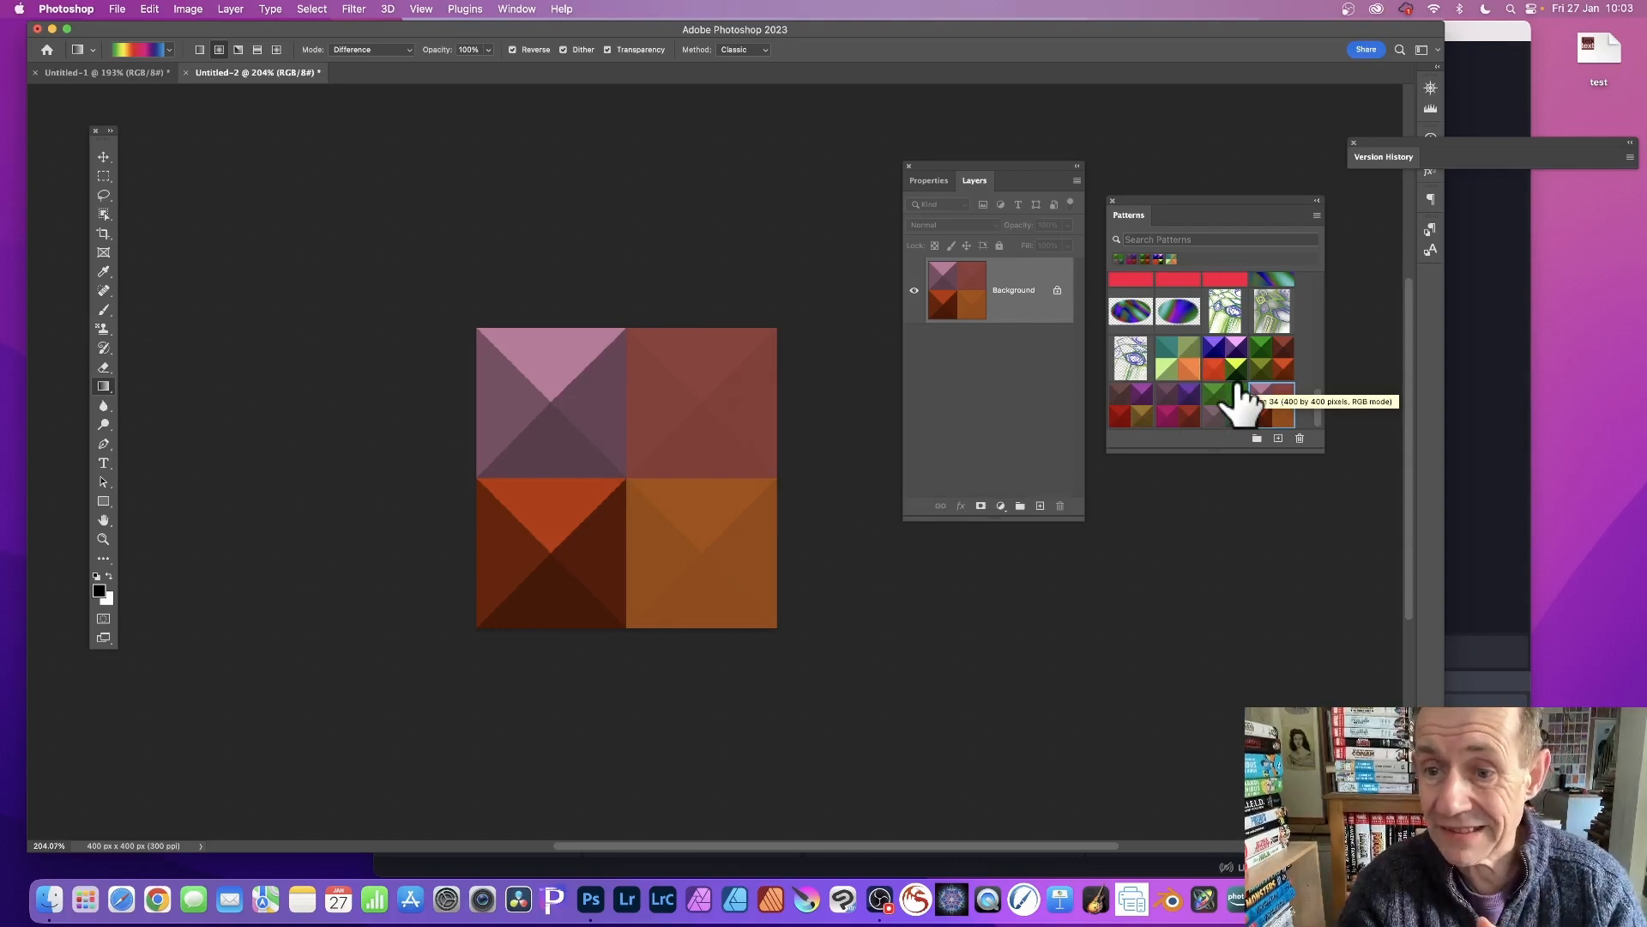
Switch to the first document and undo its last change.
click(112, 72)
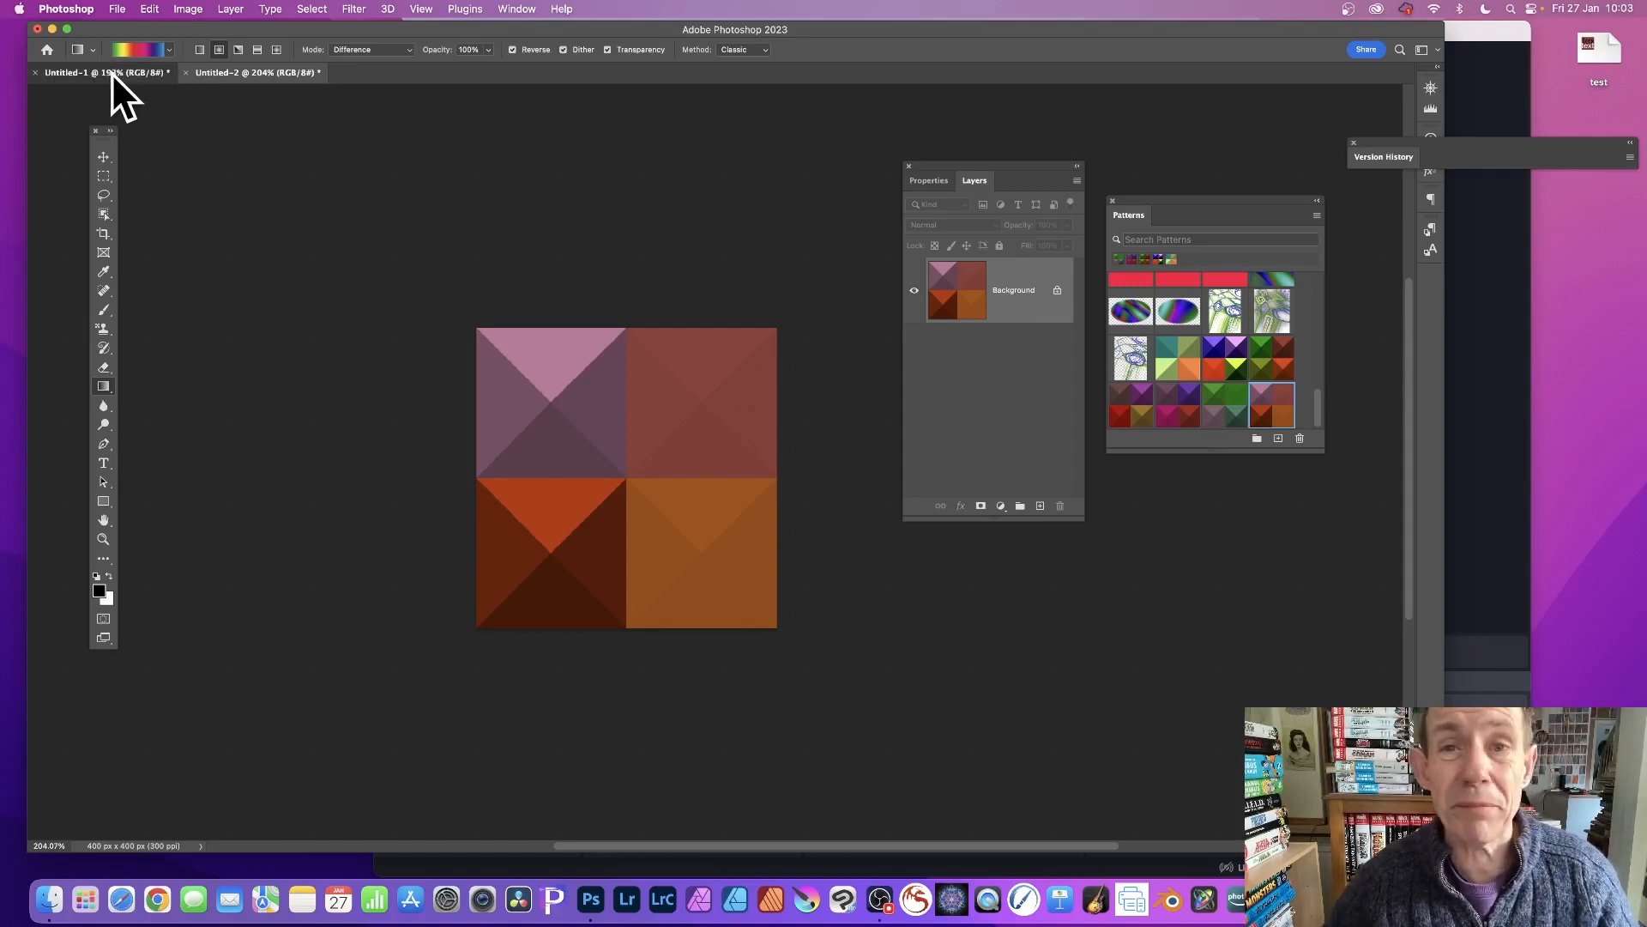
key(super+z)
Add two pattern fill layers by dropping the new pyramid pattern onto the canvas.
drag(1153, 197, 1134, 168)
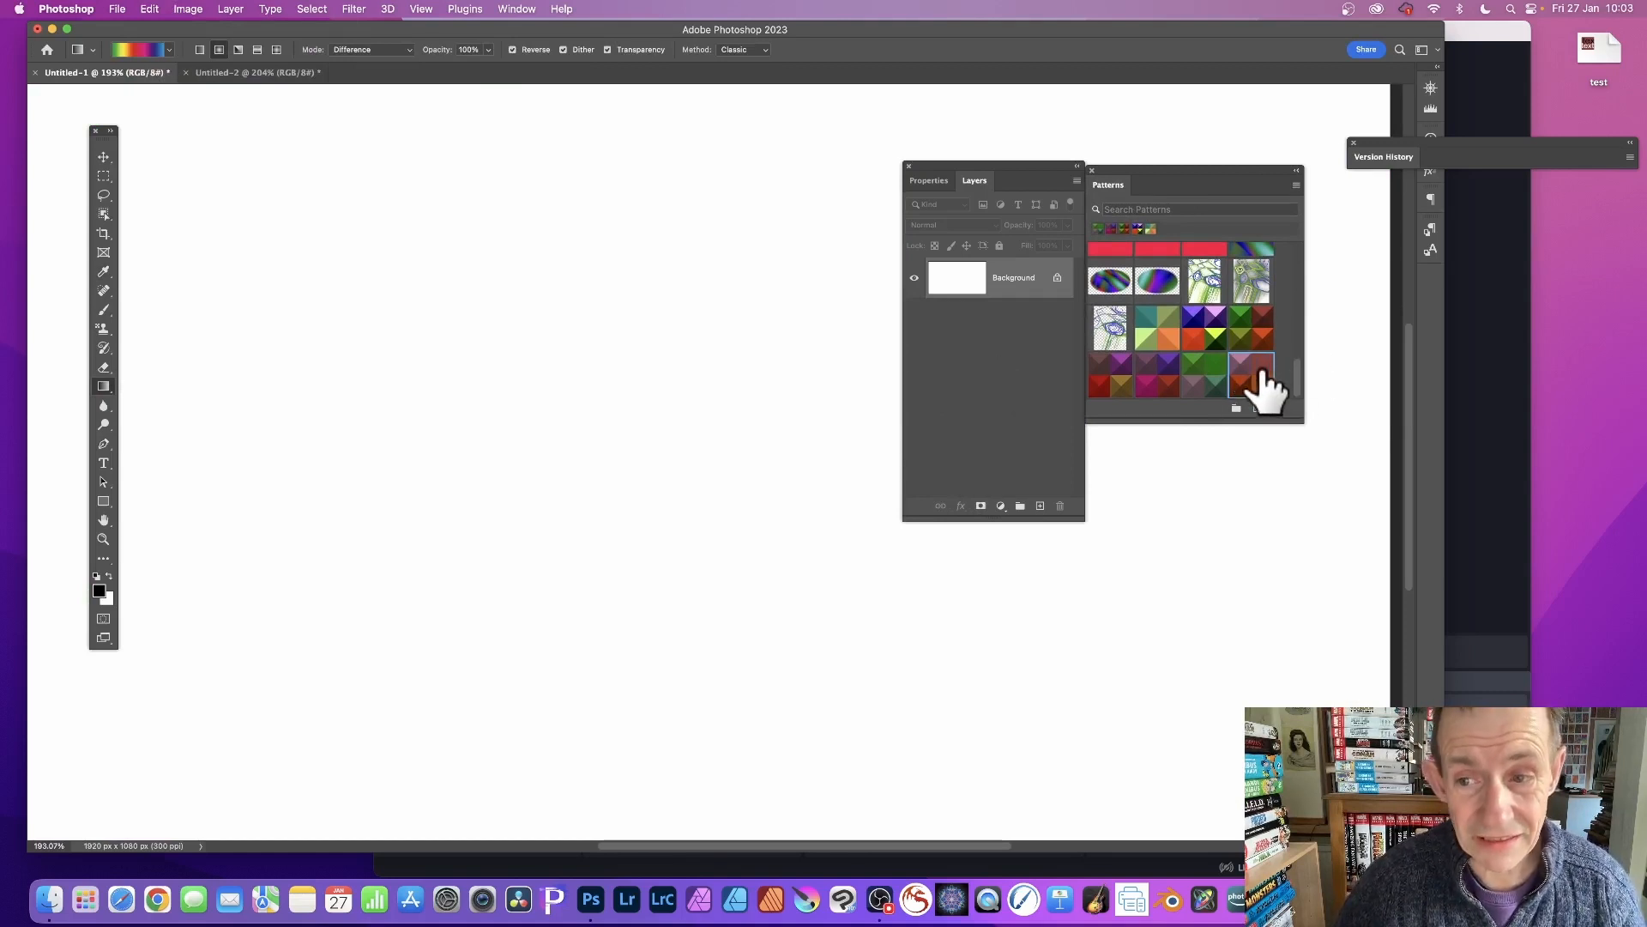
drag(1261, 390, 565, 357)
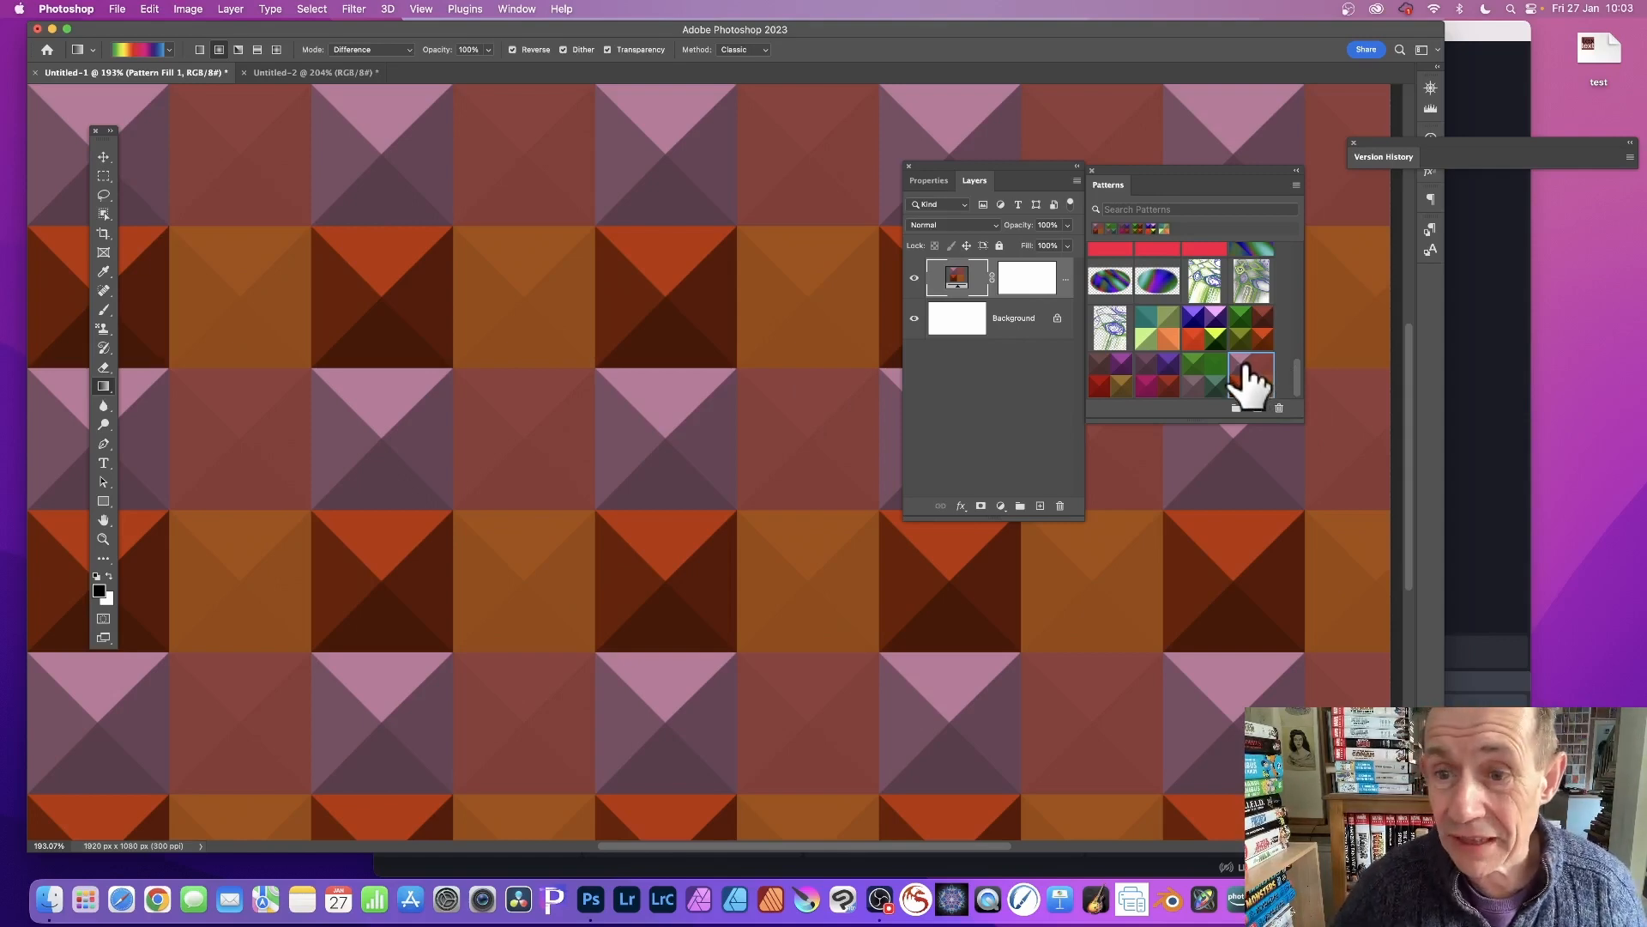
drag(1244, 367, 624, 386)
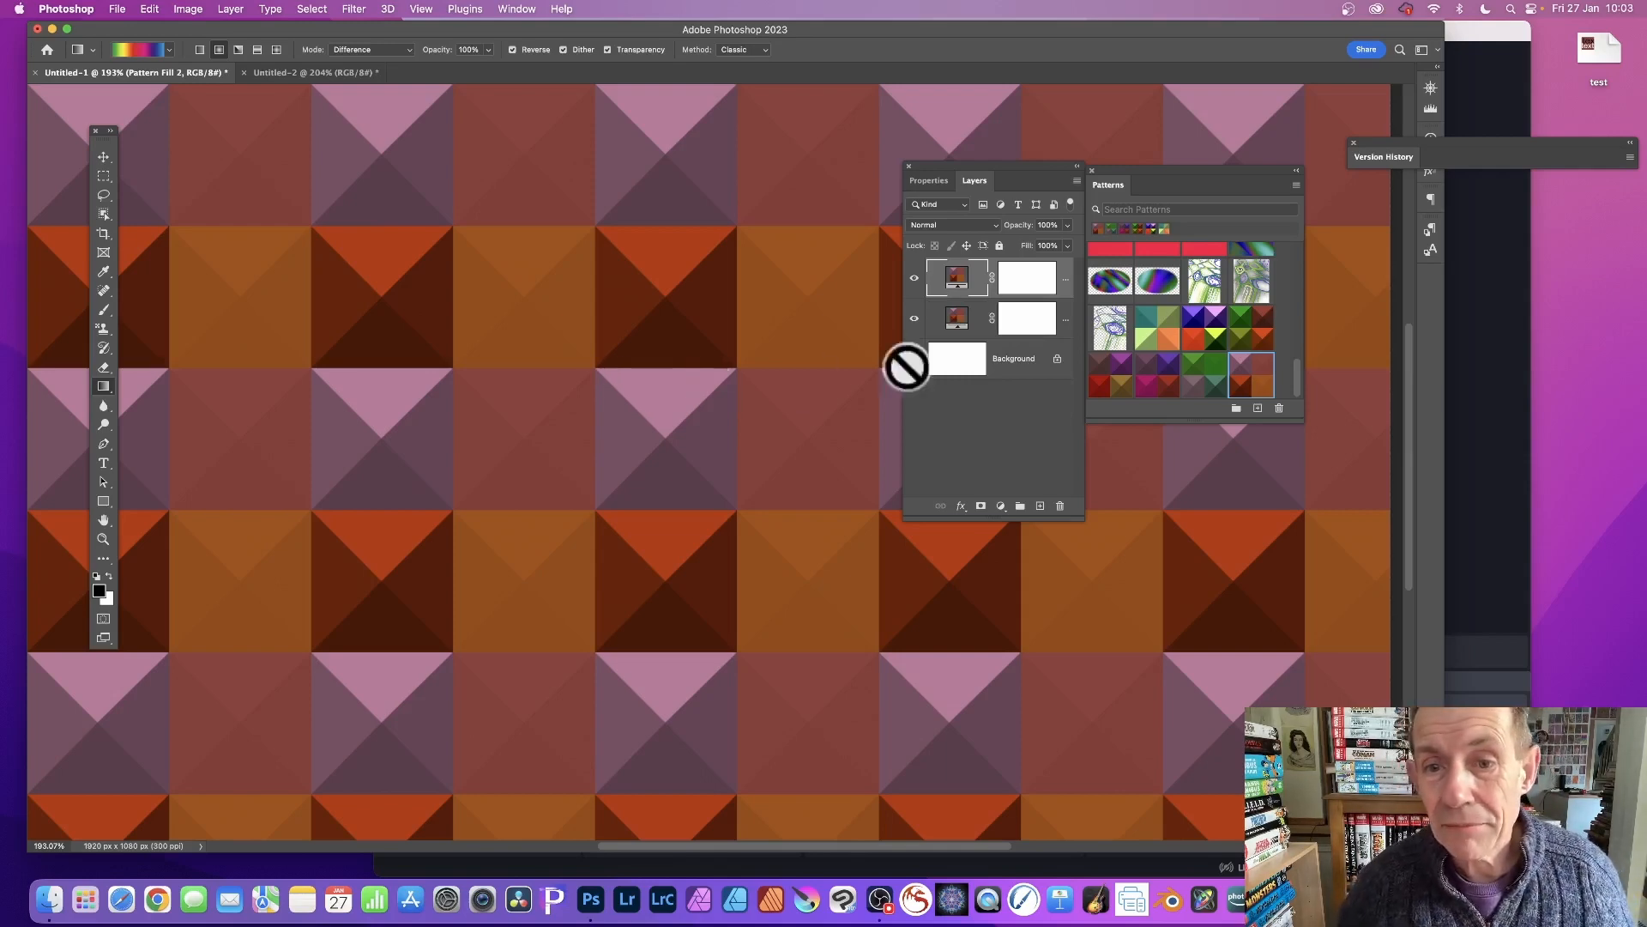
Set the top pattern fill layer to Difference blending and drag its pattern to offset it.
click(970, 227)
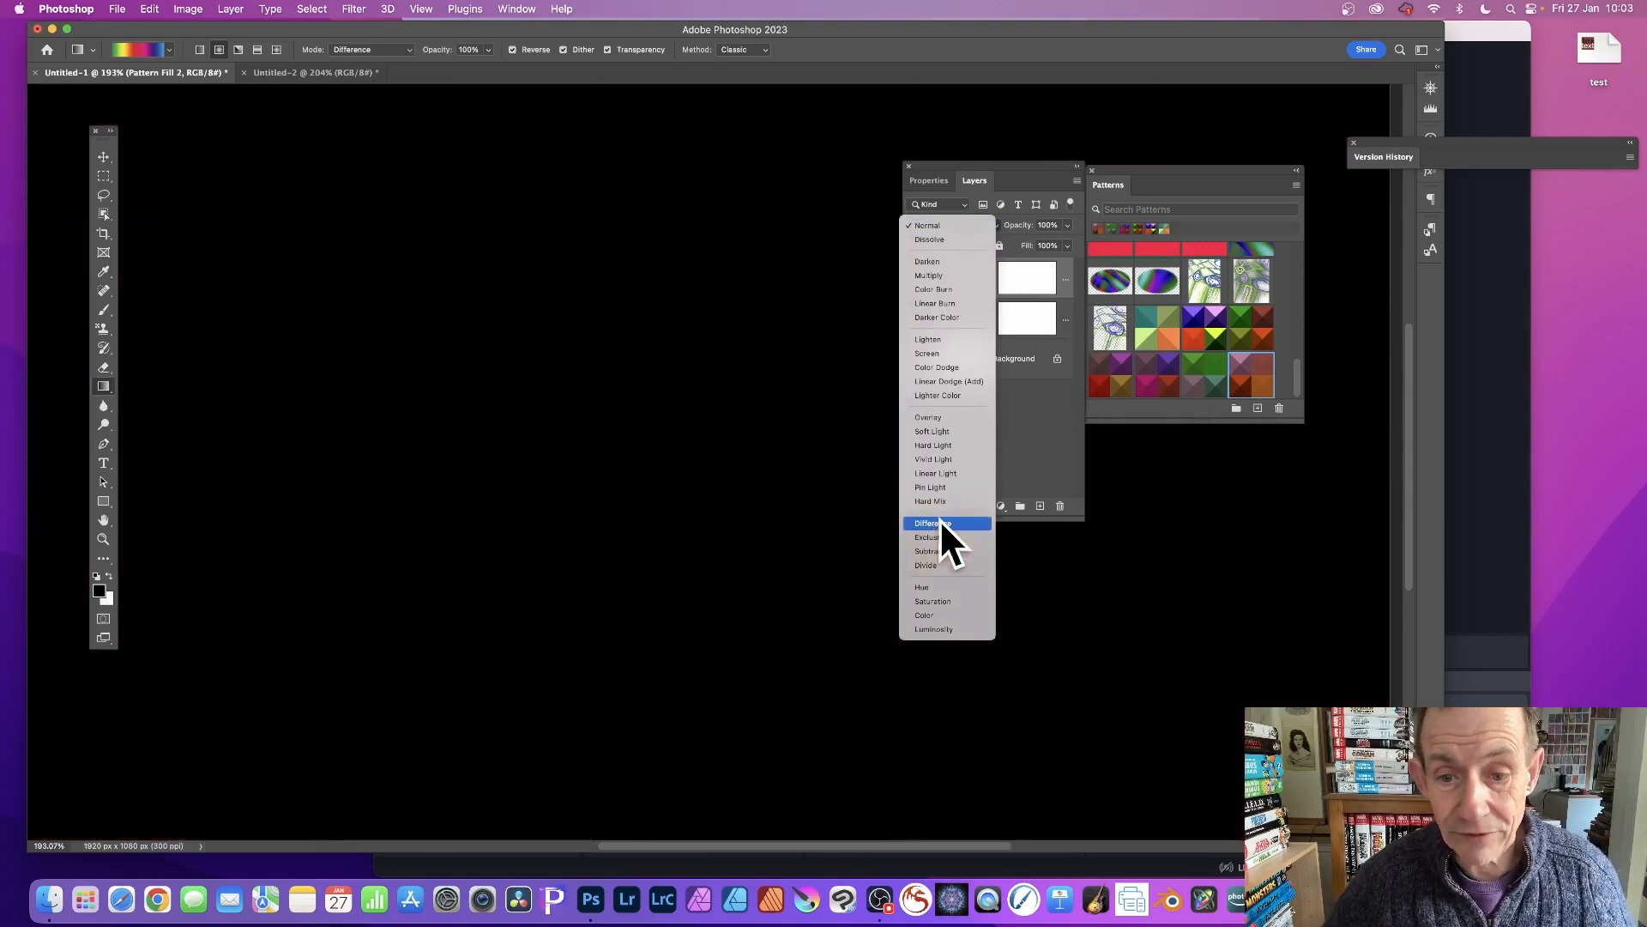
click(940, 523)
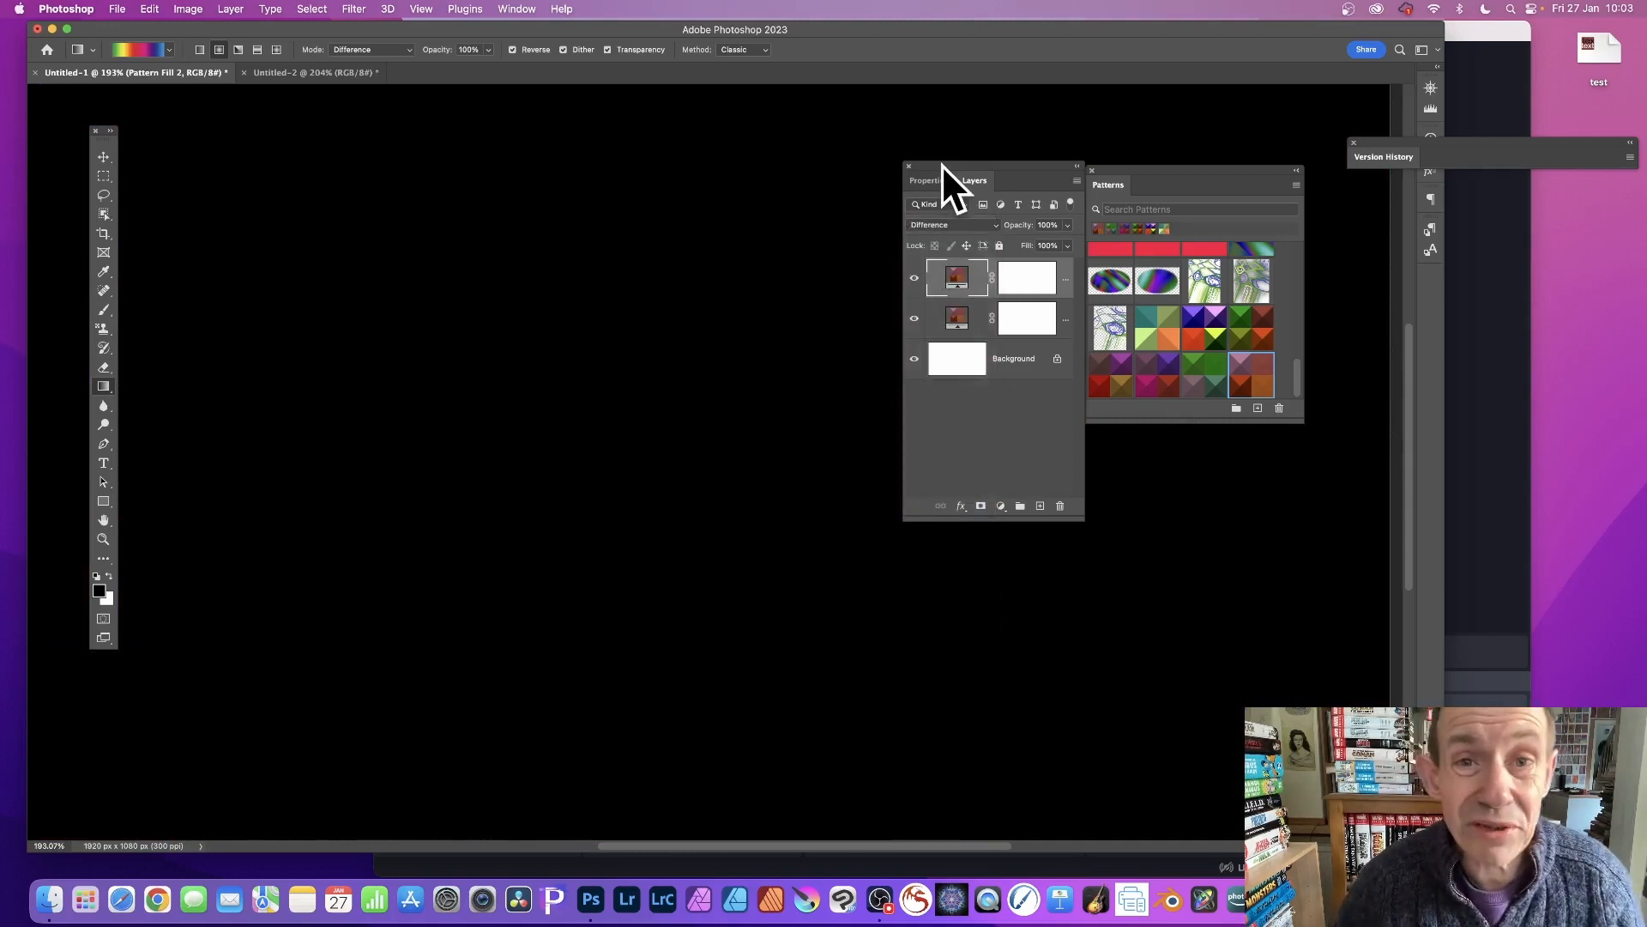
double_click(956, 273)
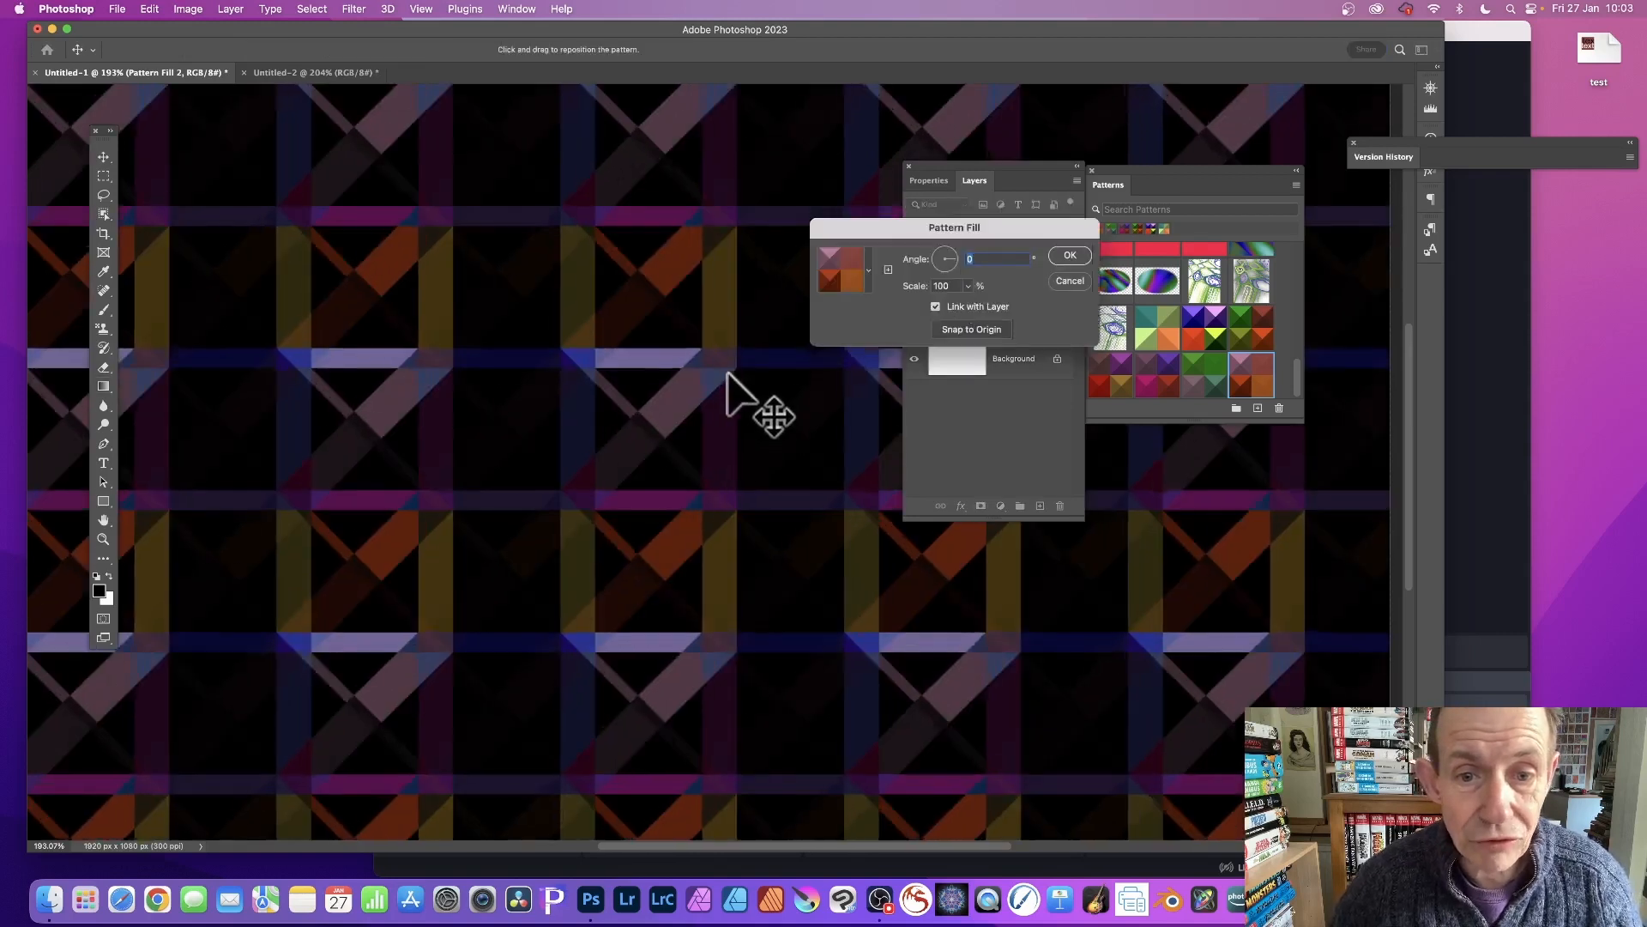
drag(727, 374, 693, 324)
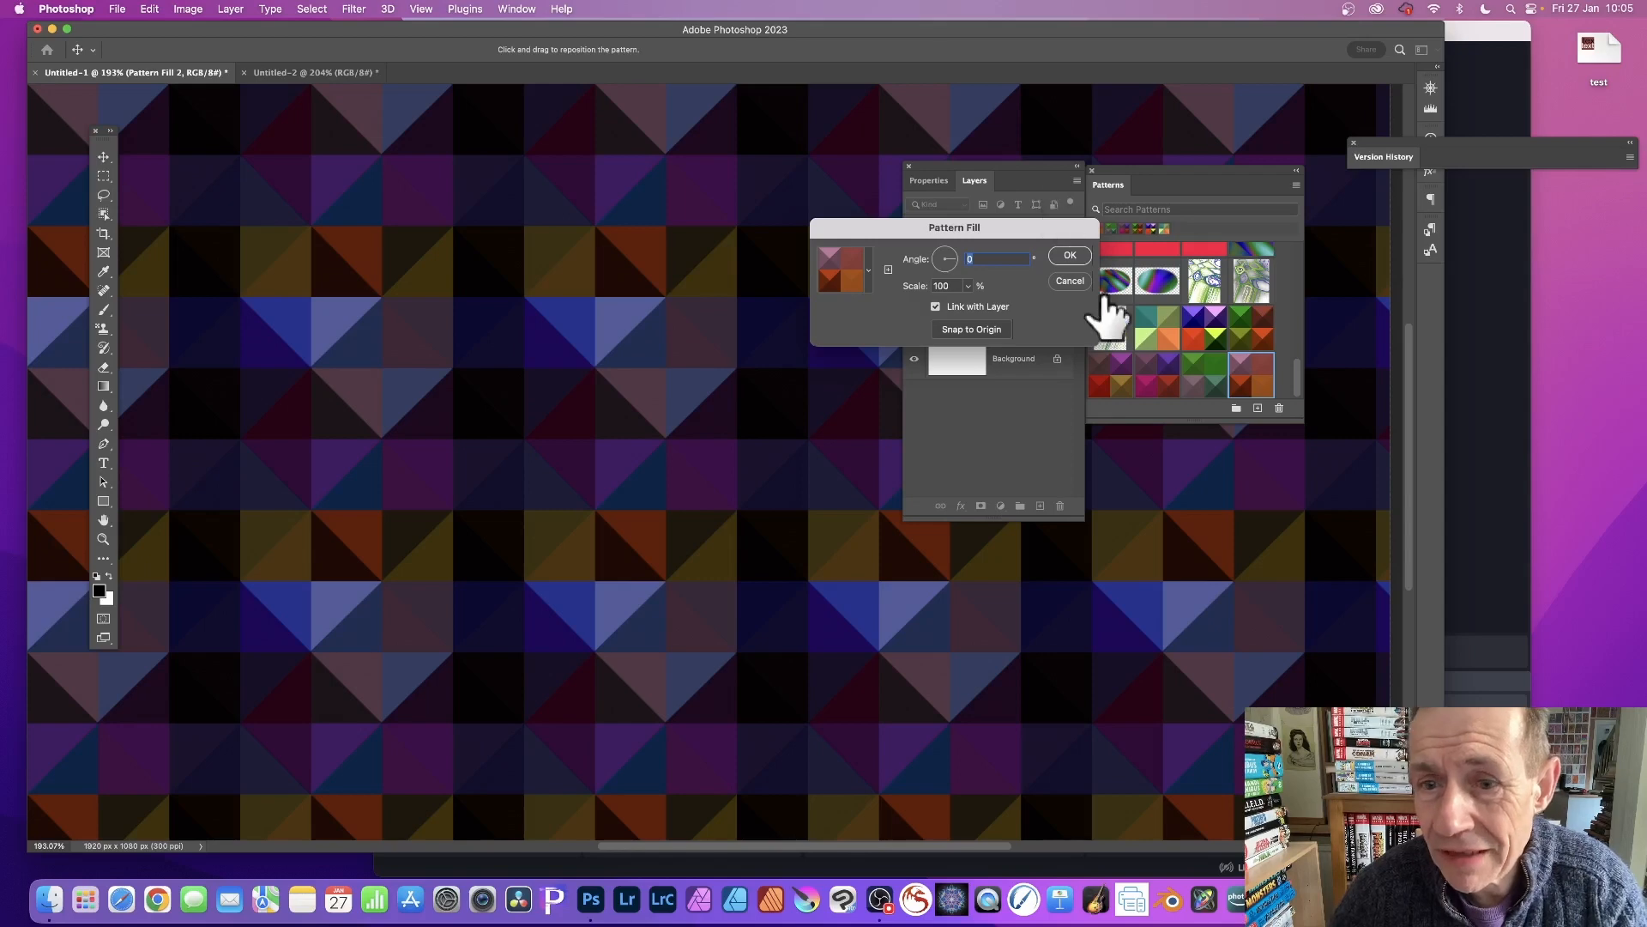
click(1069, 255)
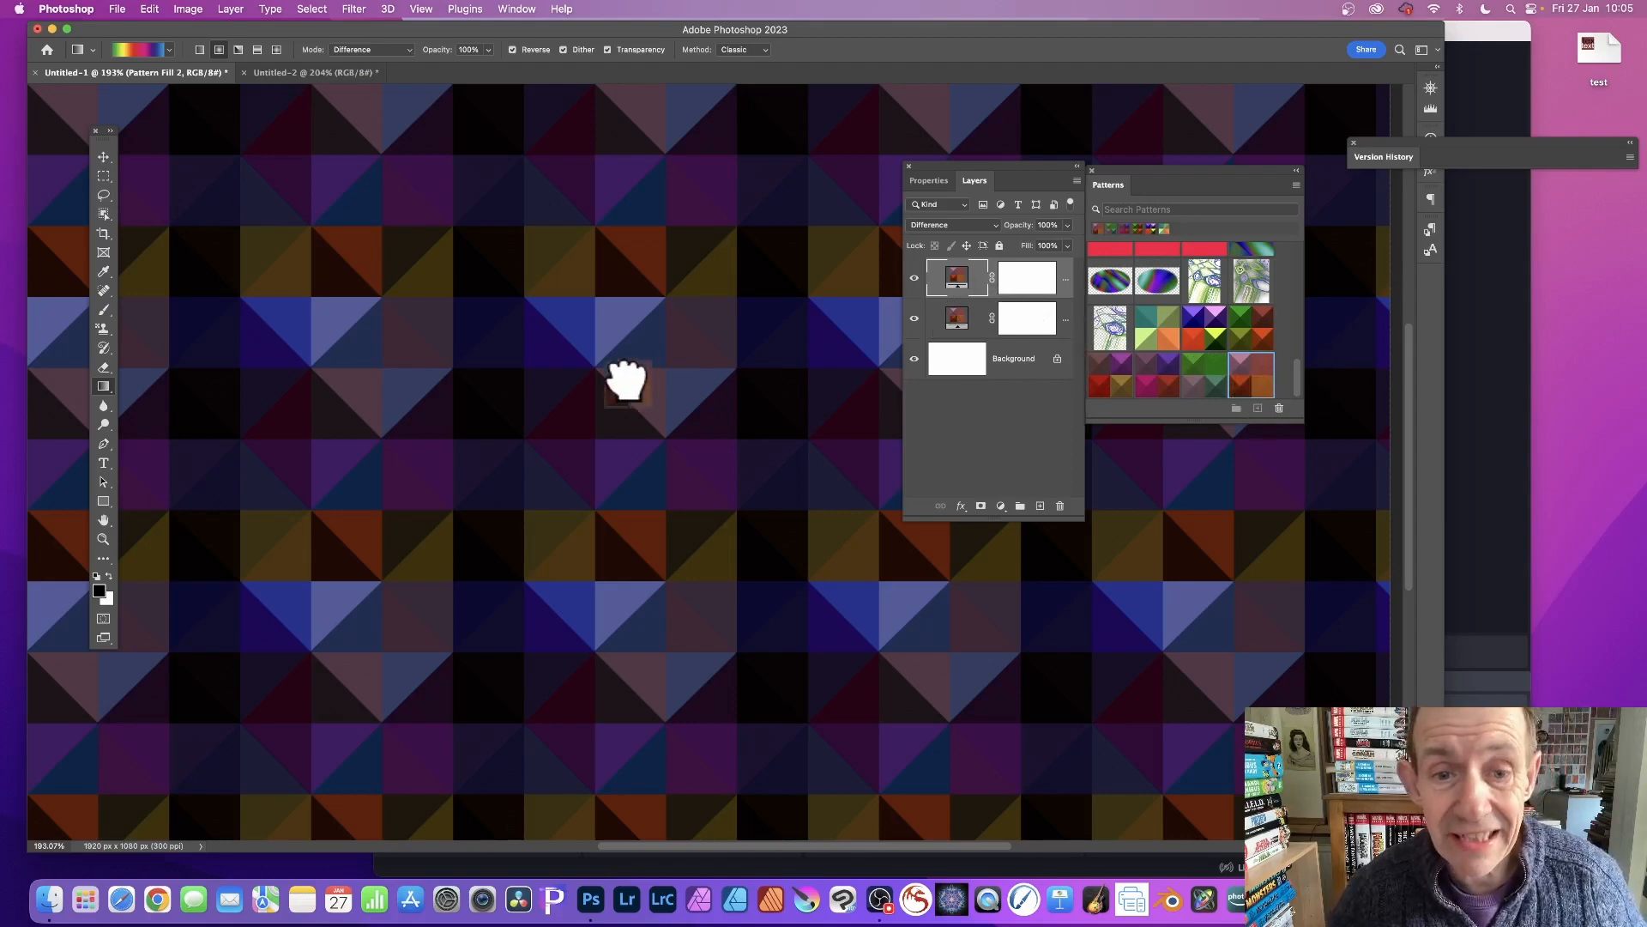
Add a third pyramid pattern fill layer and set its blending mode to Difference.
drag(626, 380, 684, 372)
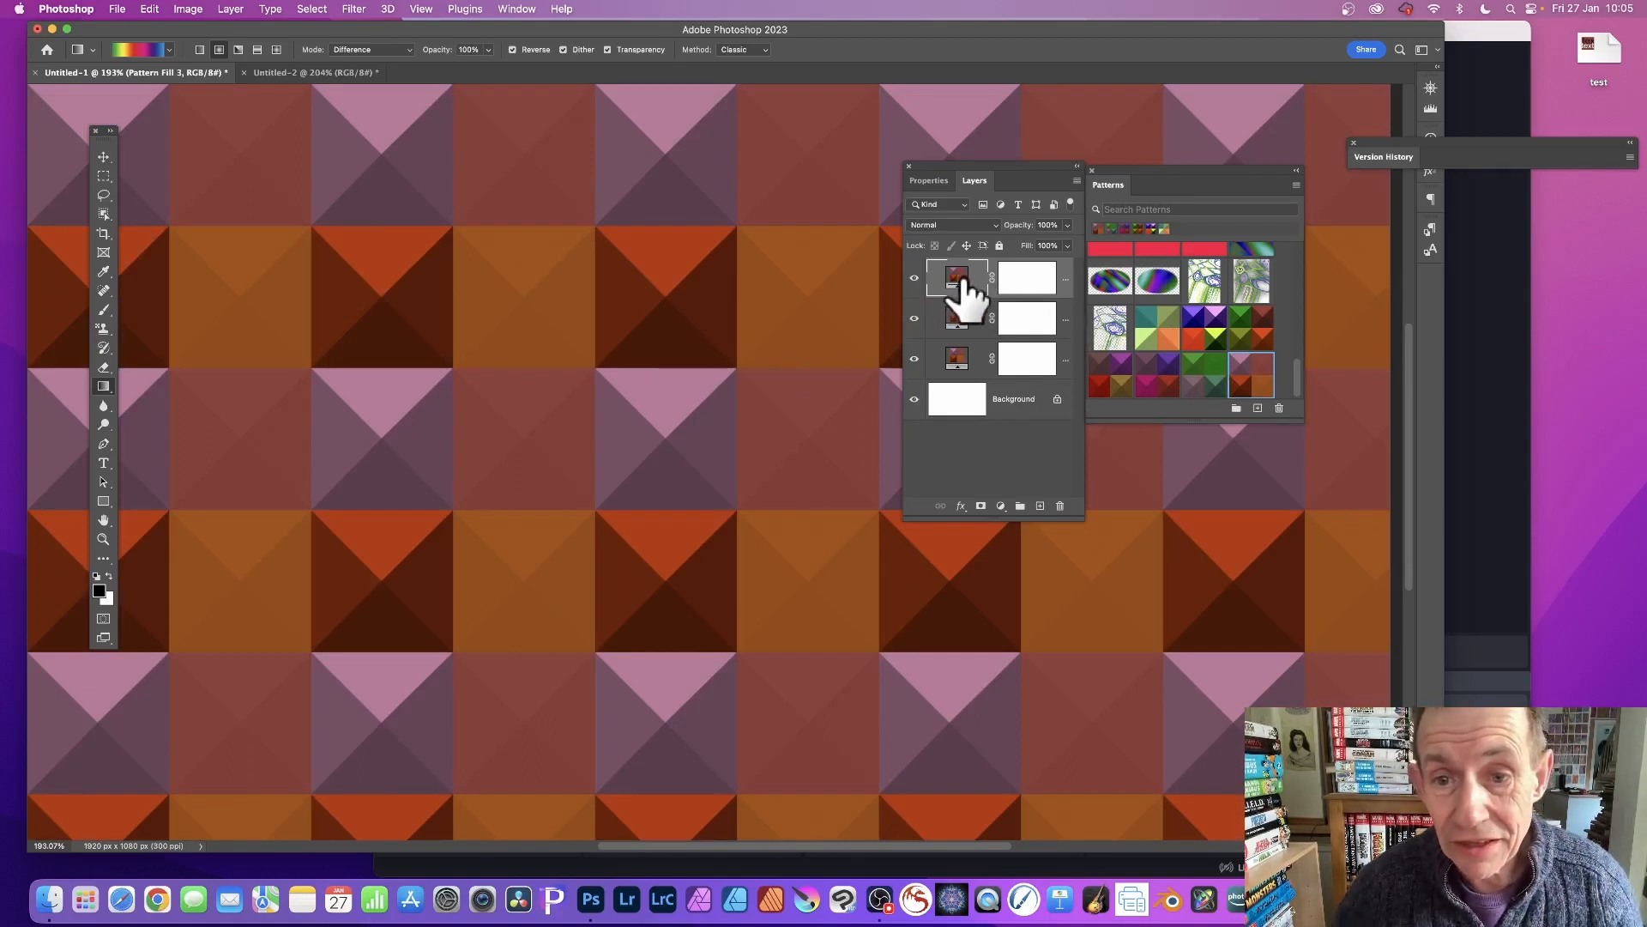
click(939, 224)
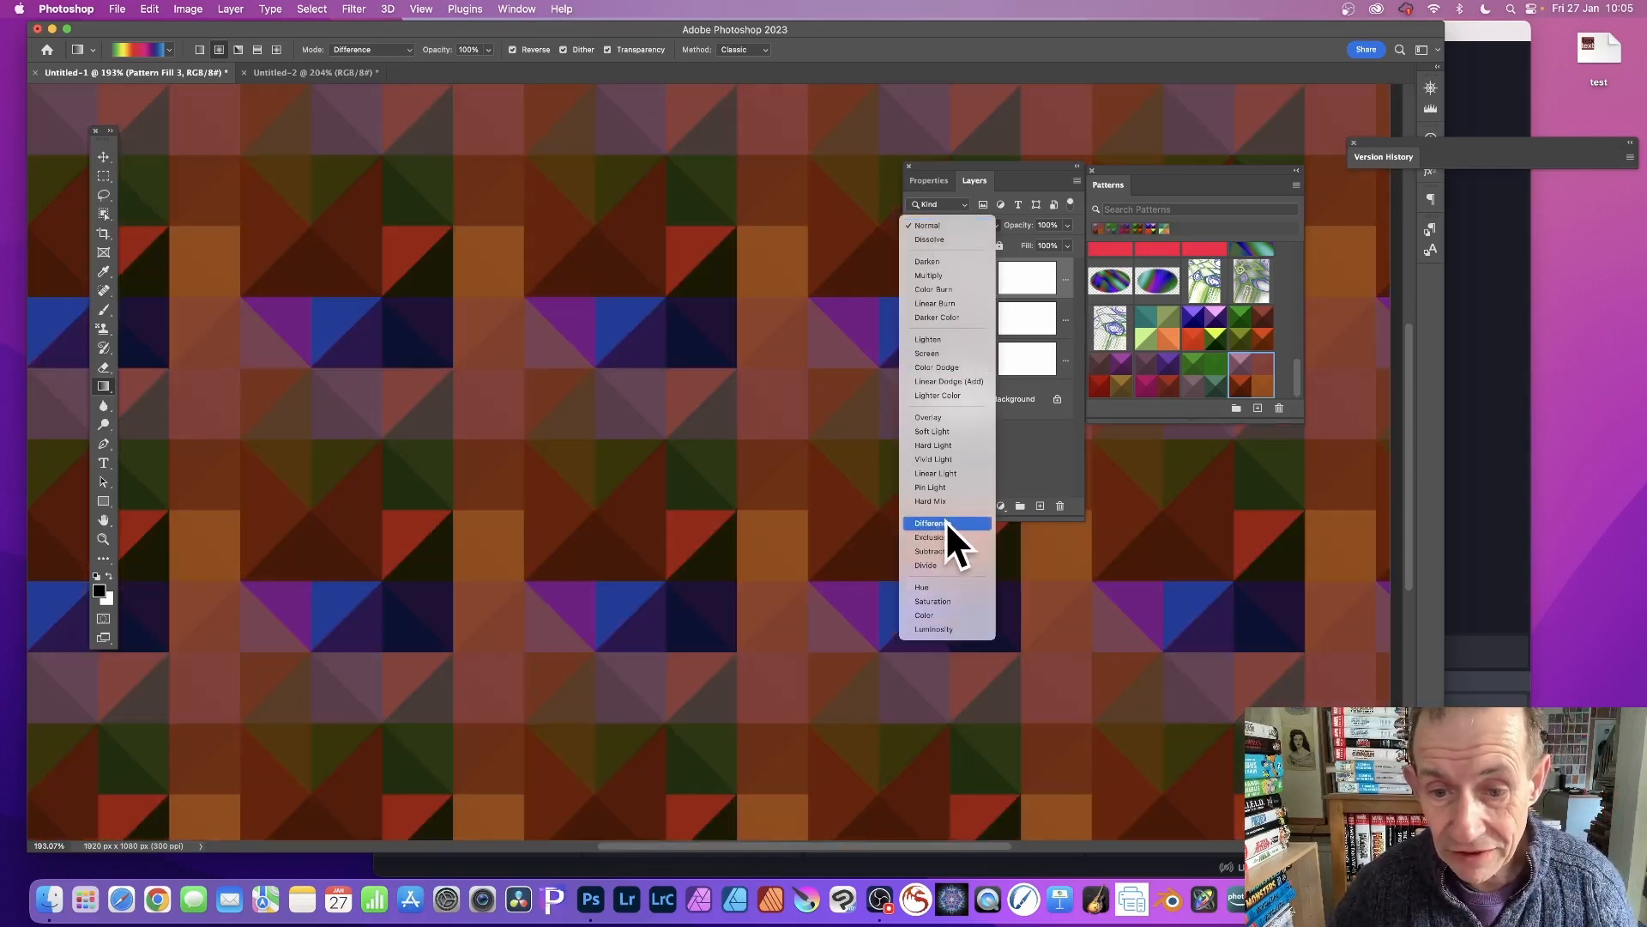
click(946, 521)
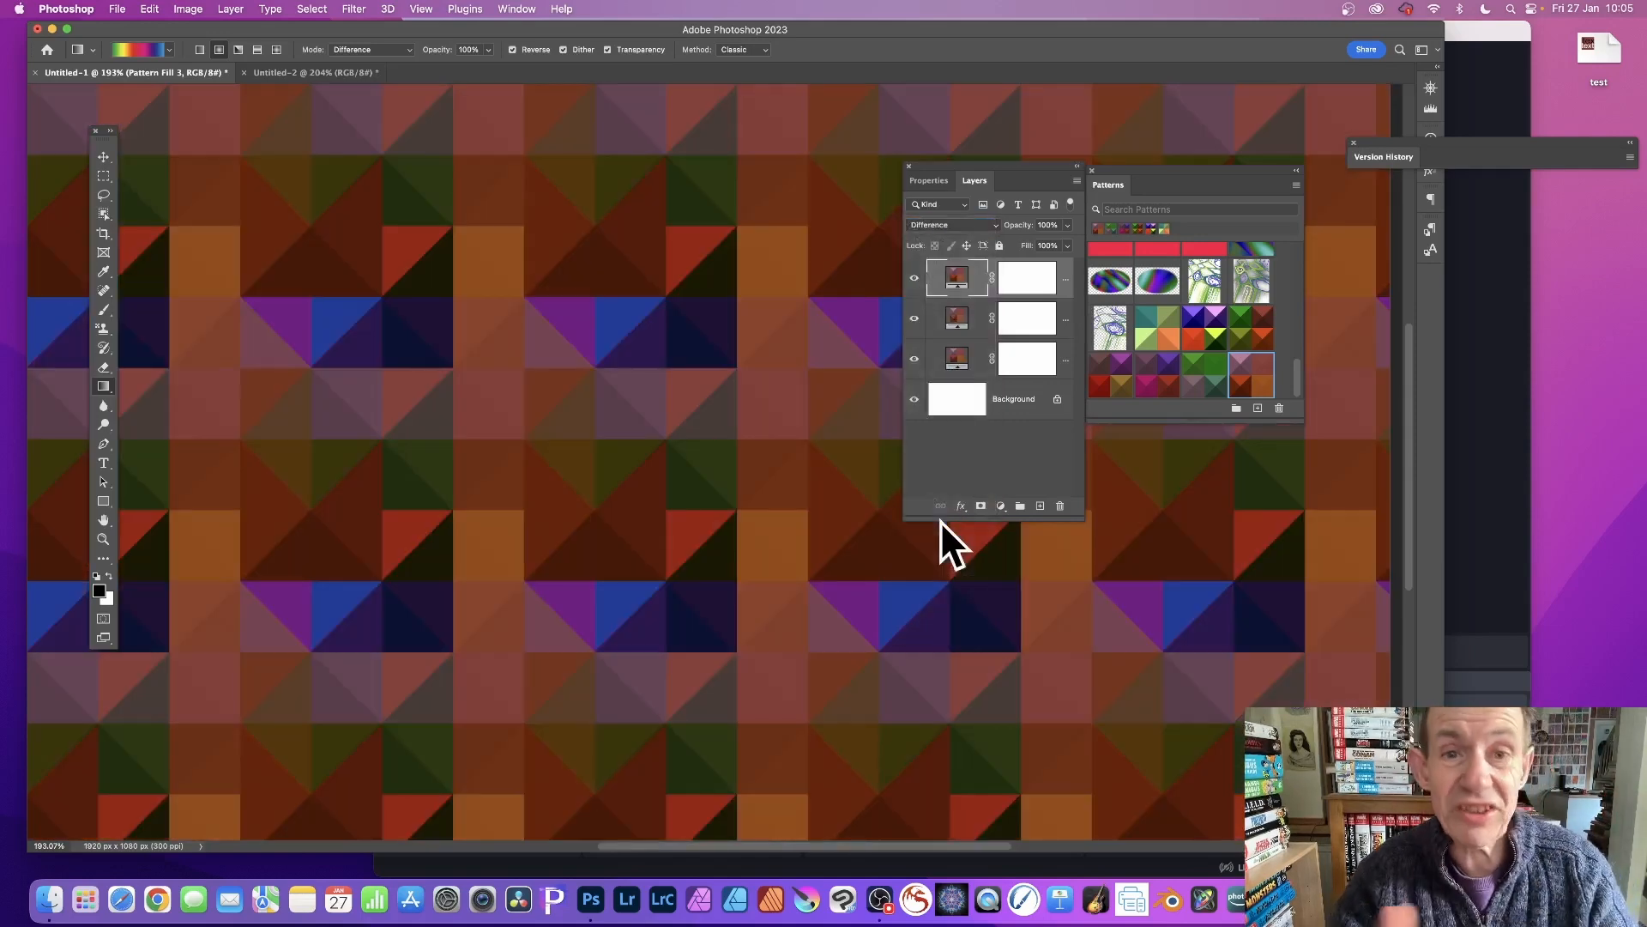
Set the top pattern fill's scale to 50%.
double_click(956, 277)
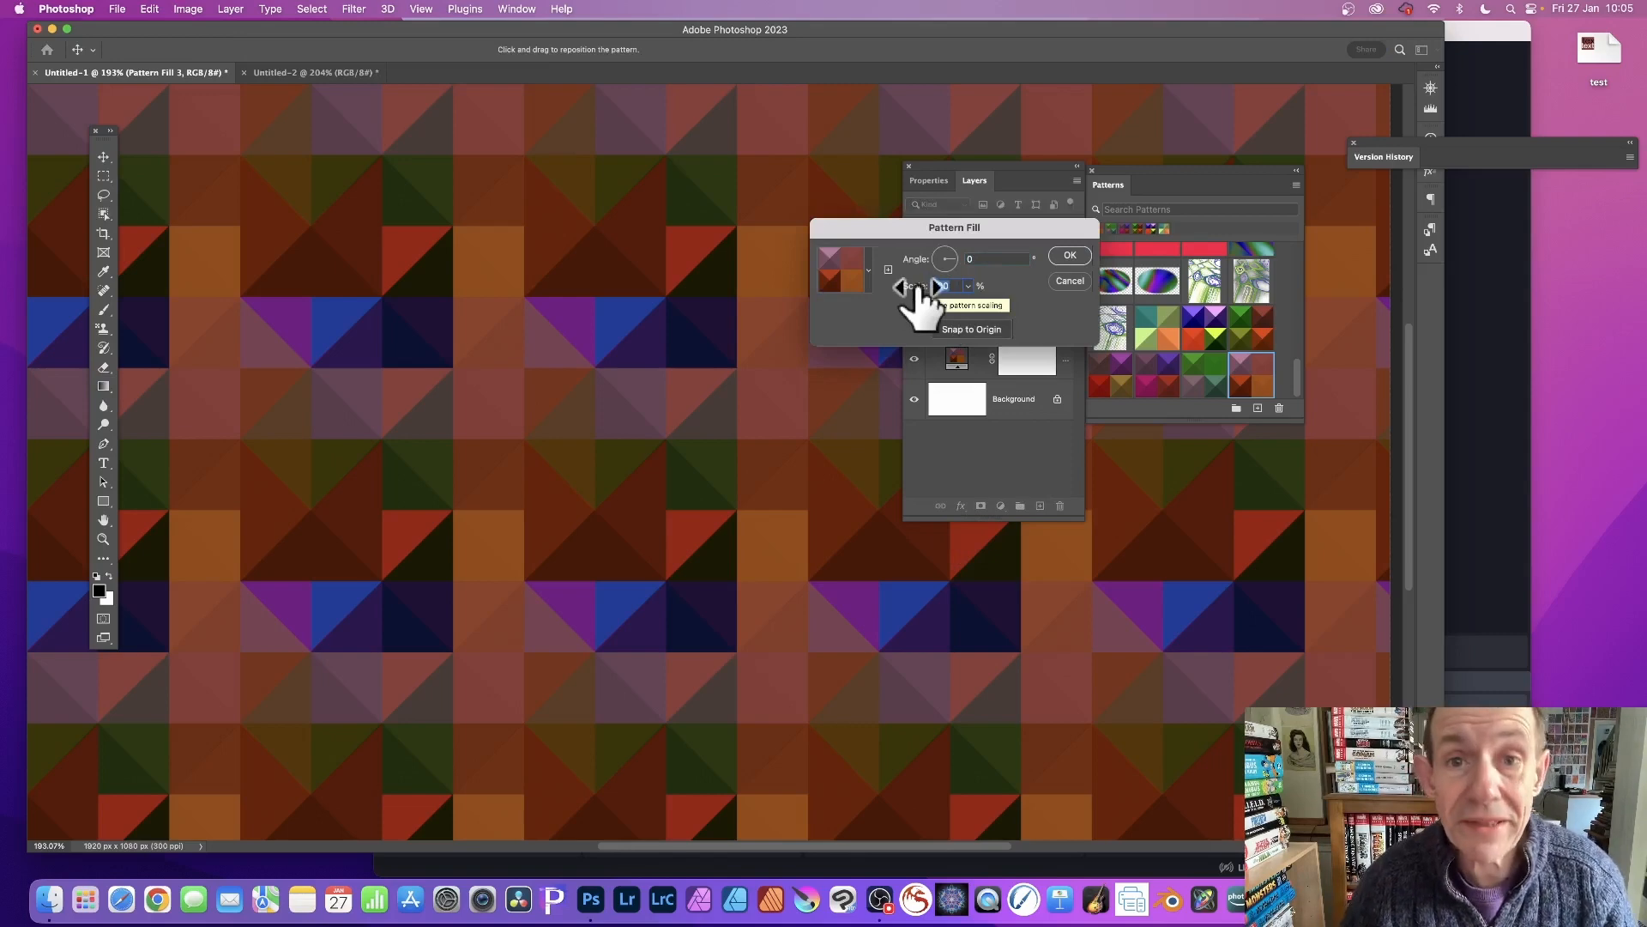
text(50)
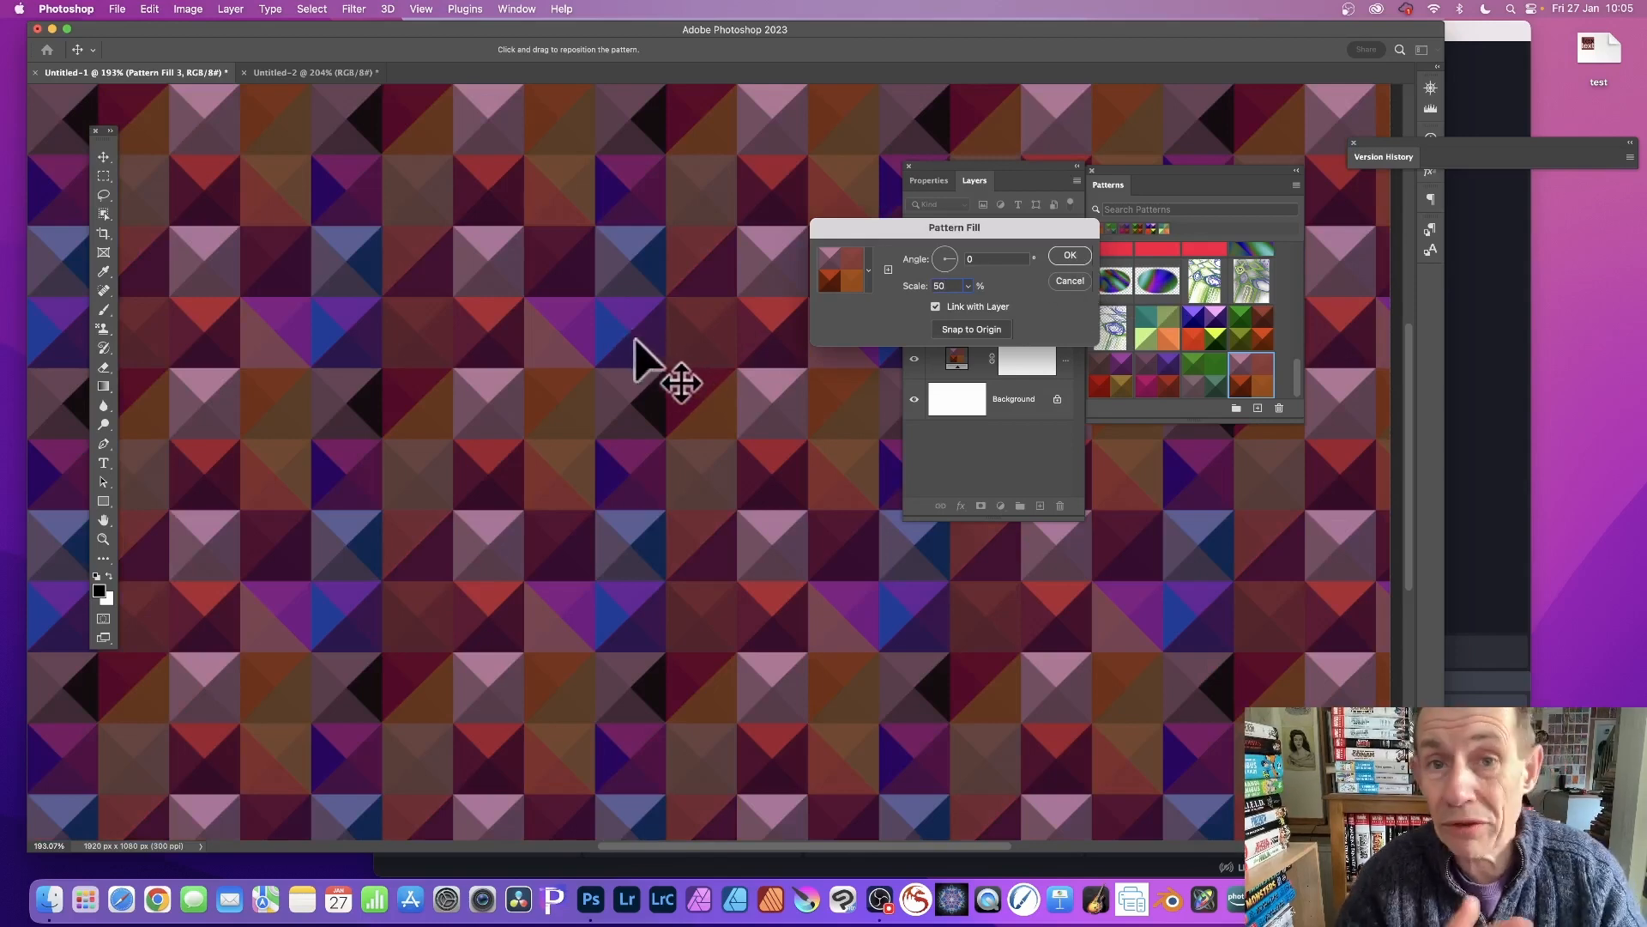
click(1082, 251)
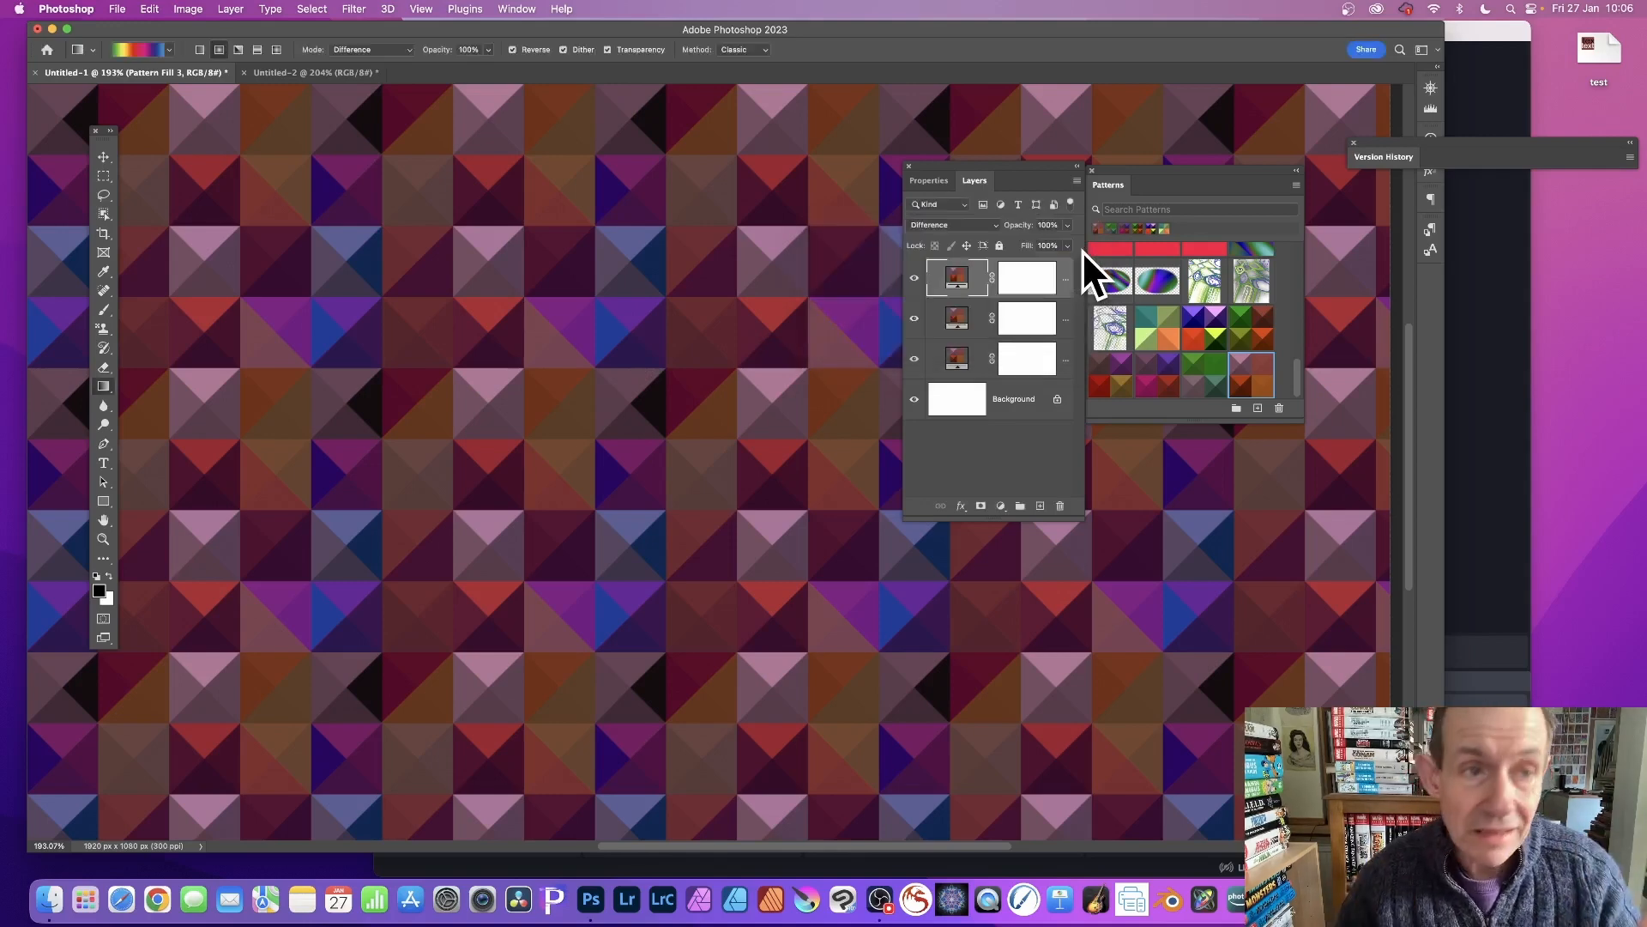
Flatten the image and apply Levels with the white input point at 183 and midtones at 0.97.
click(230, 9)
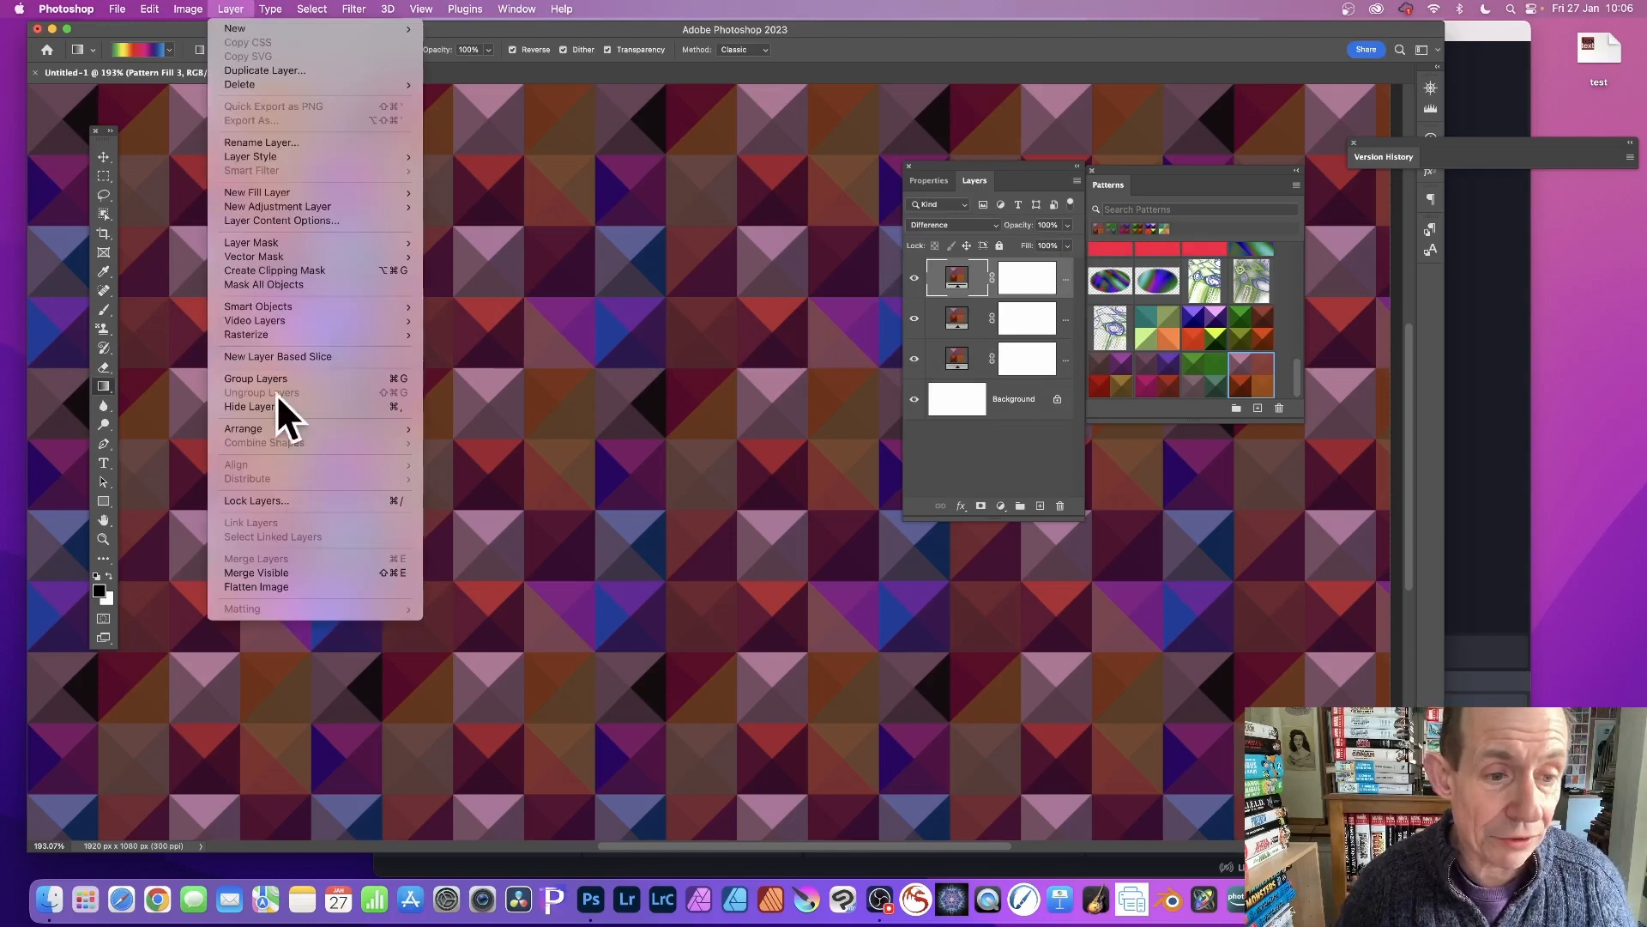
click(259, 586)
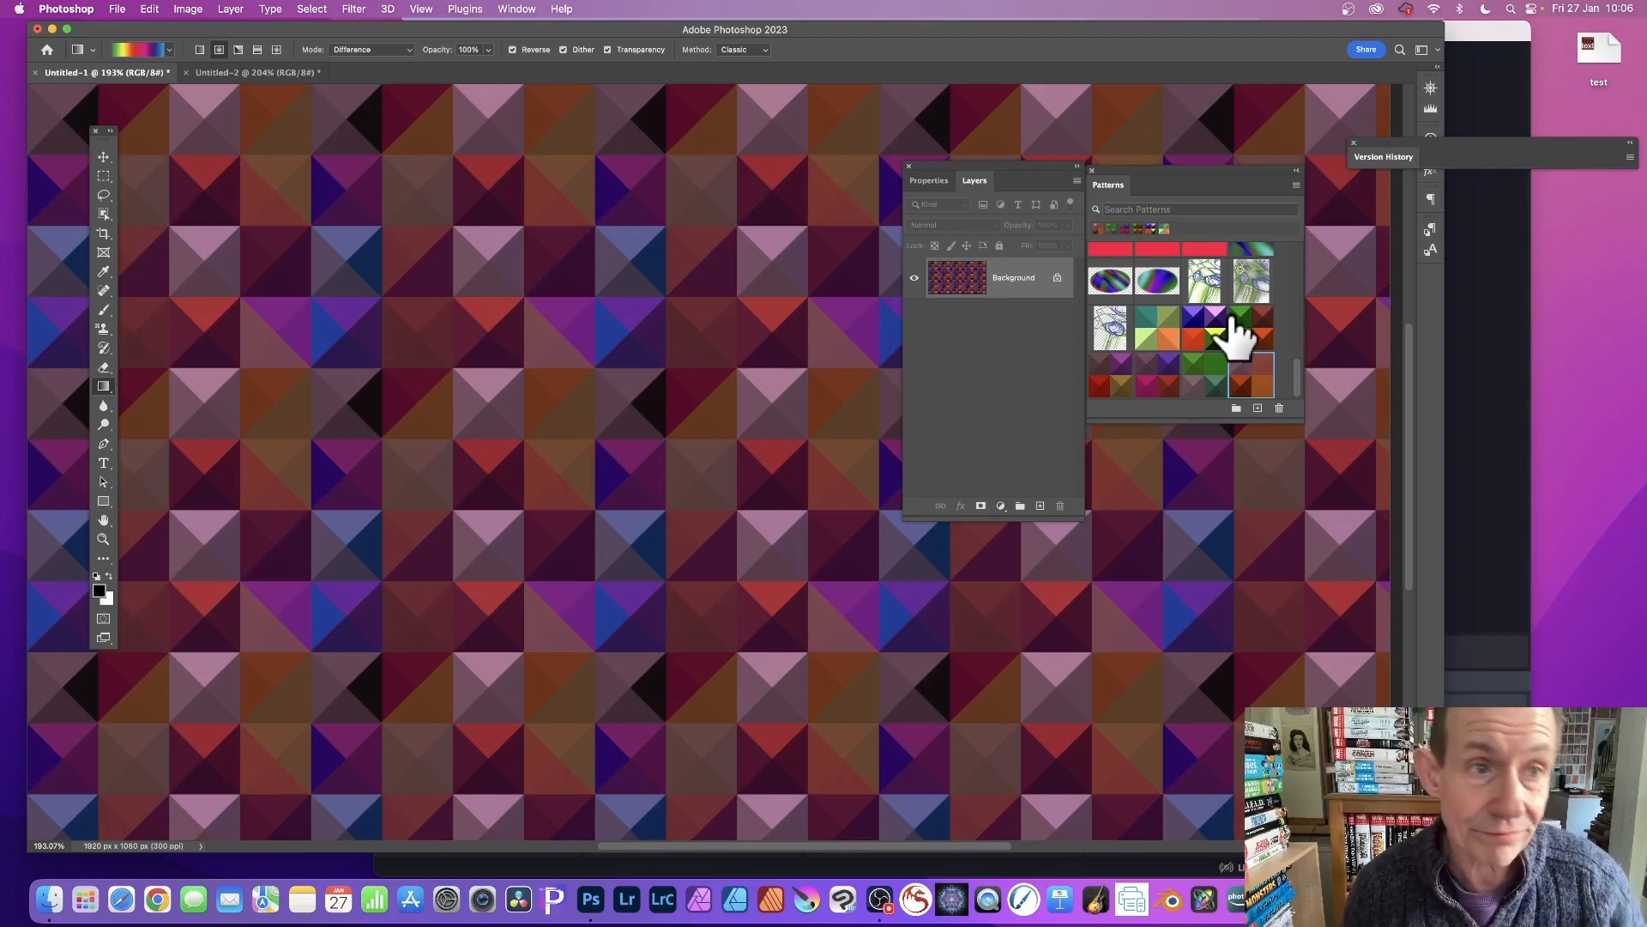
click(196, 8)
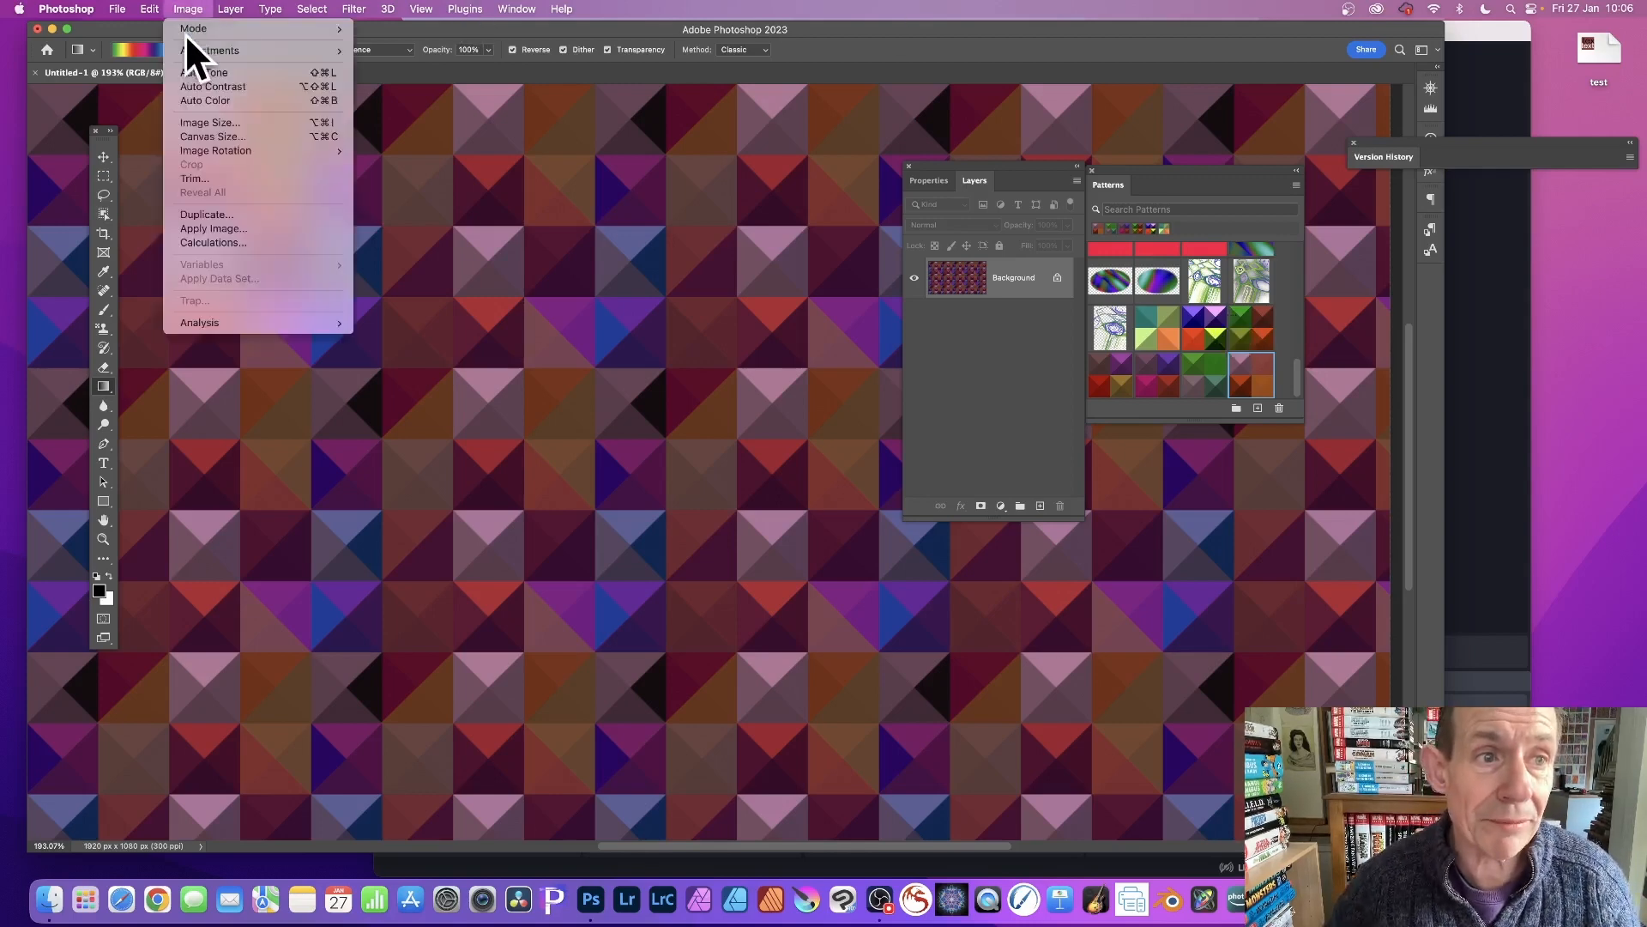
mouse_move(187, 44)
click(408, 64)
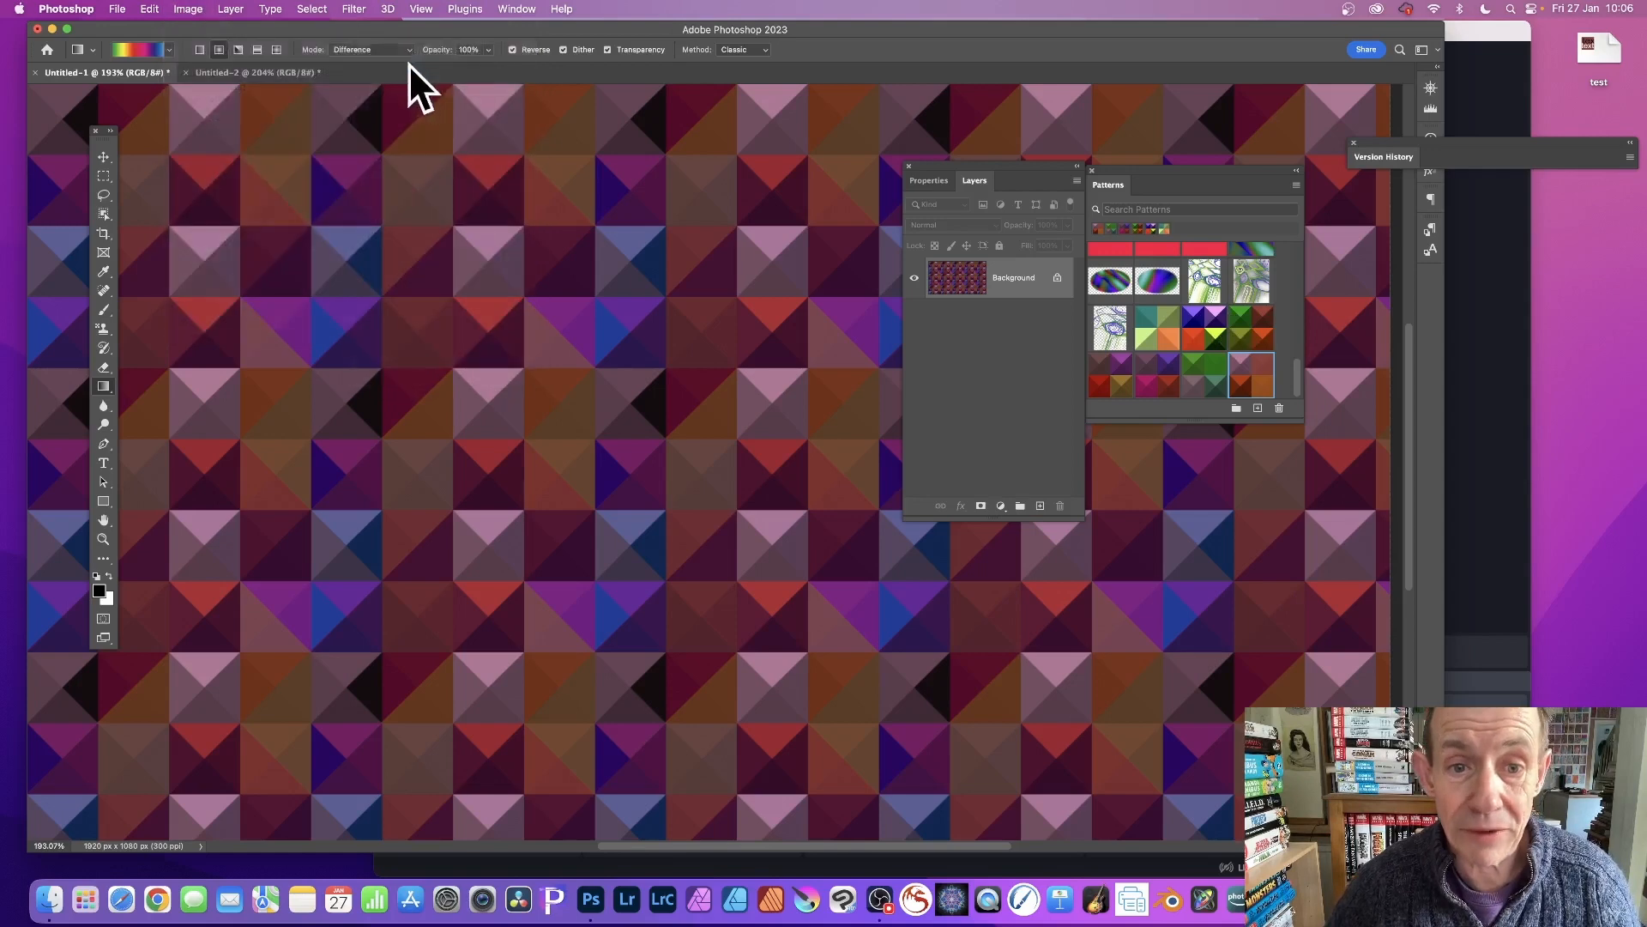
drag(876, 374, 759, 372)
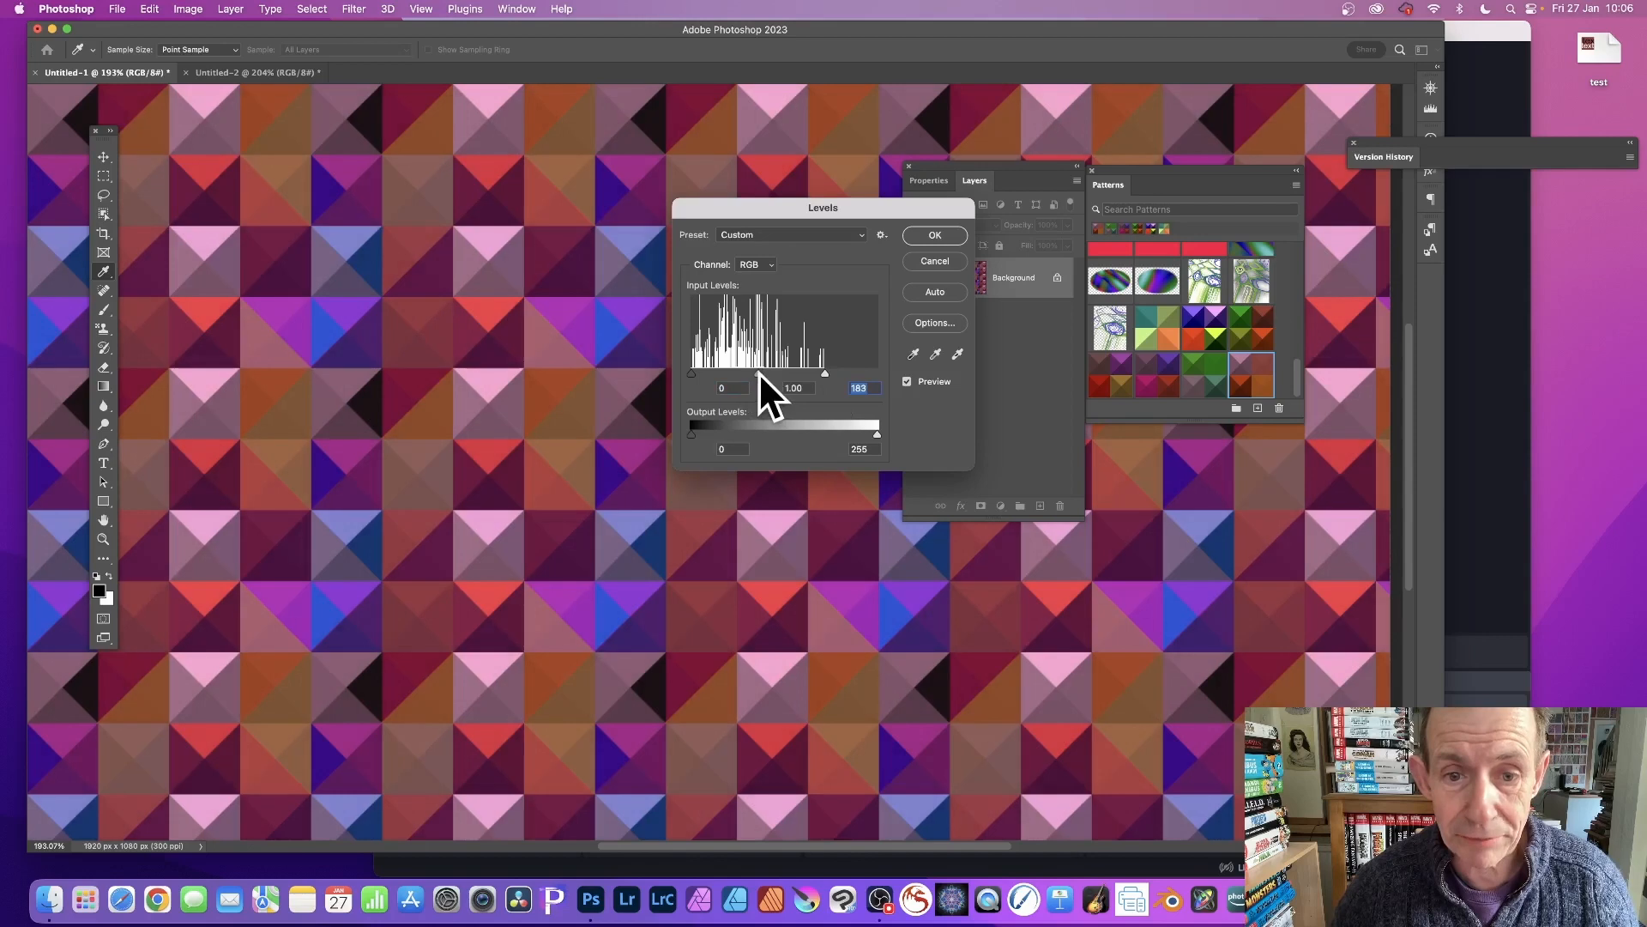
click(935, 234)
Apply a Vibrance adjustment with vibrance +28 and saturation +38.
click(188, 8)
mouse_move(195, 51)
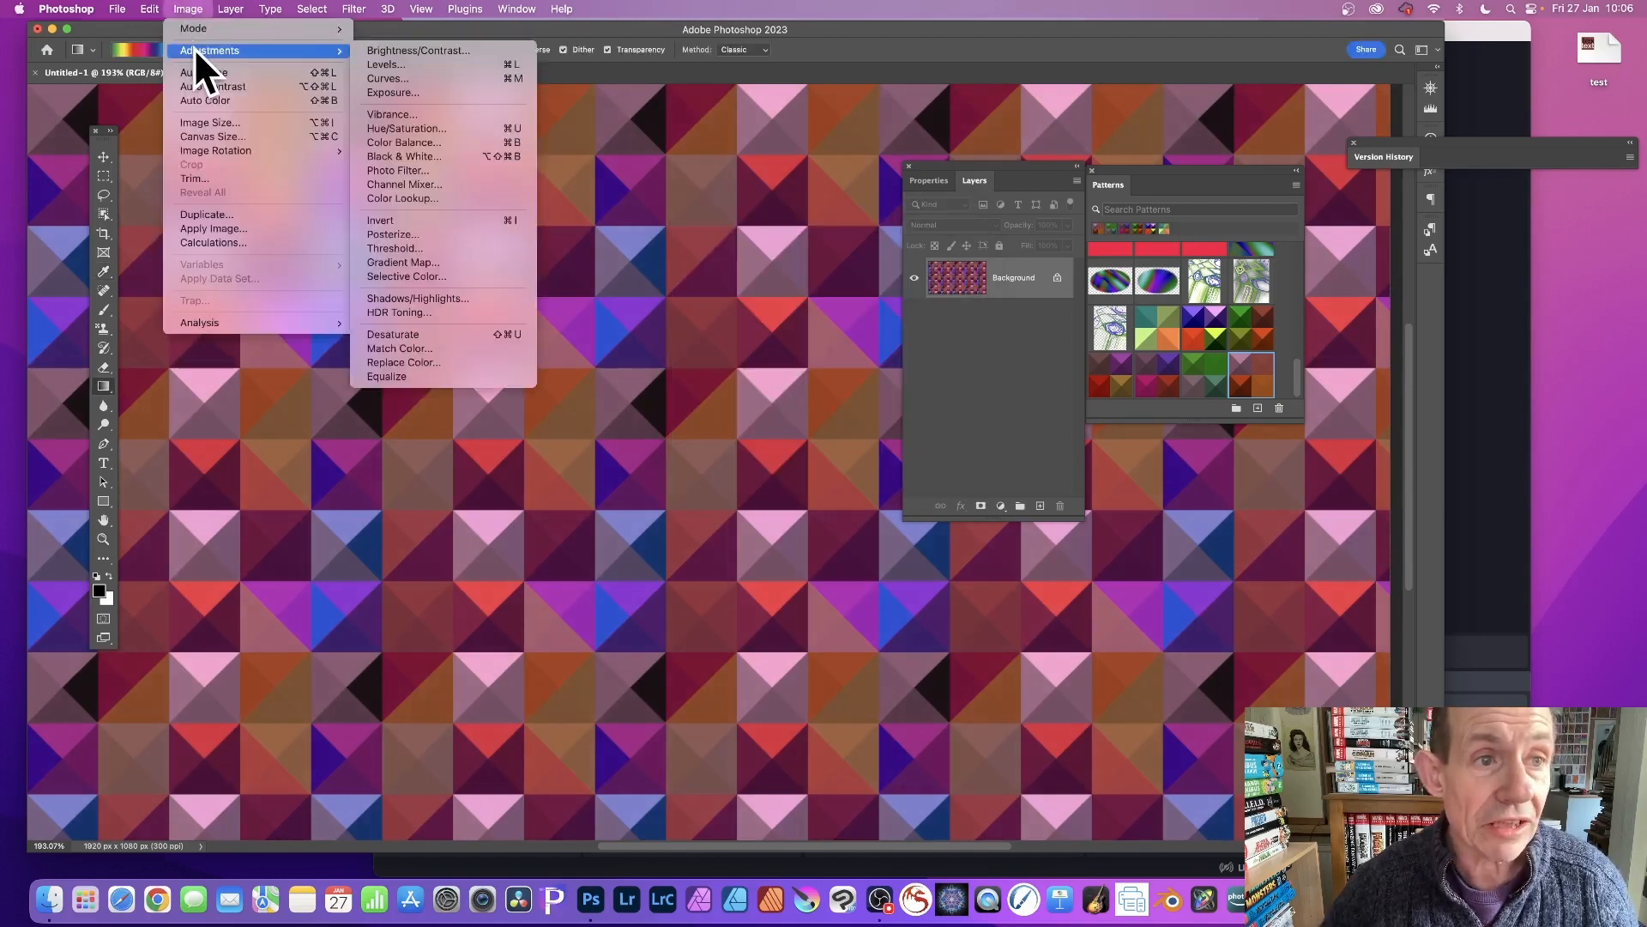
click(393, 113)
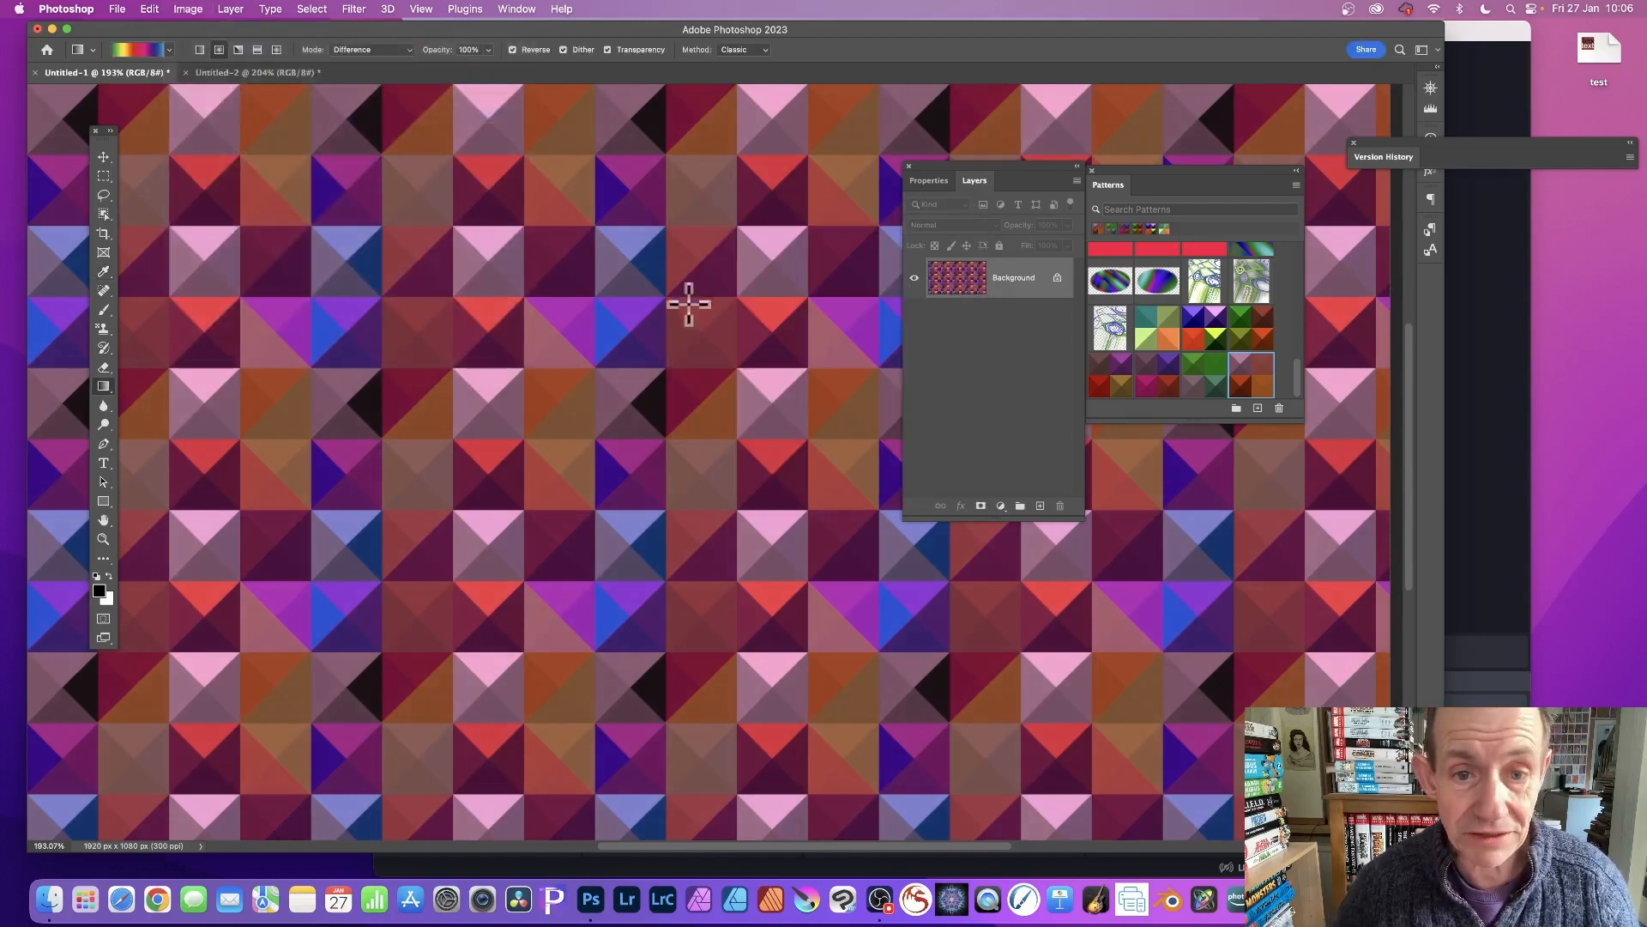
click(810, 347)
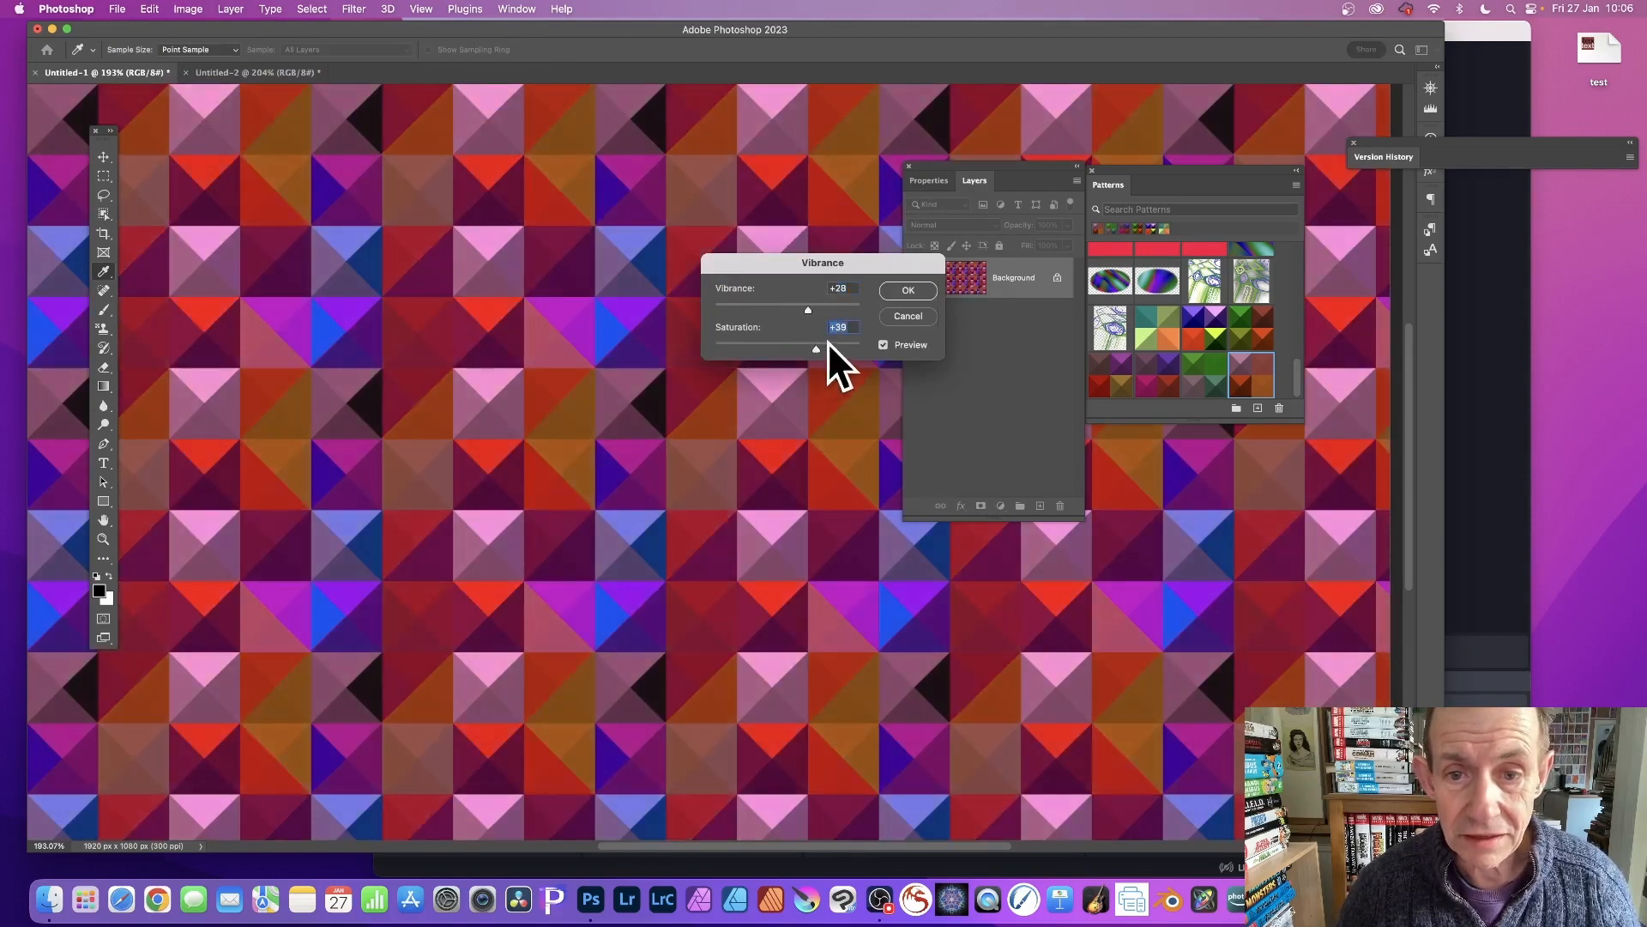
click(918, 292)
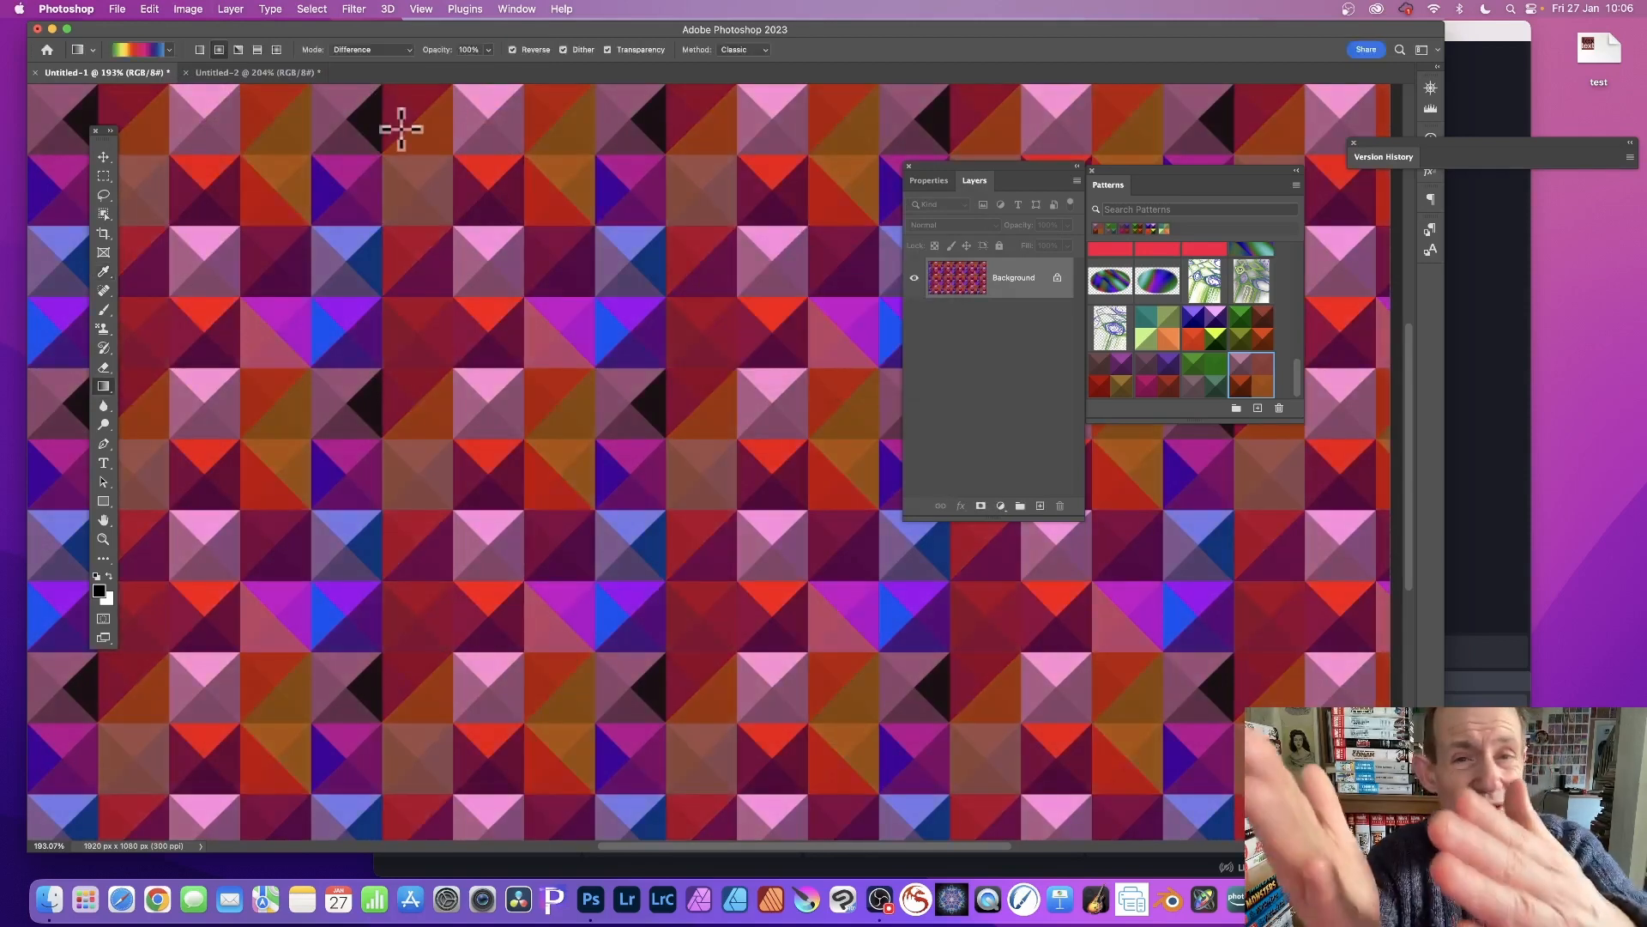